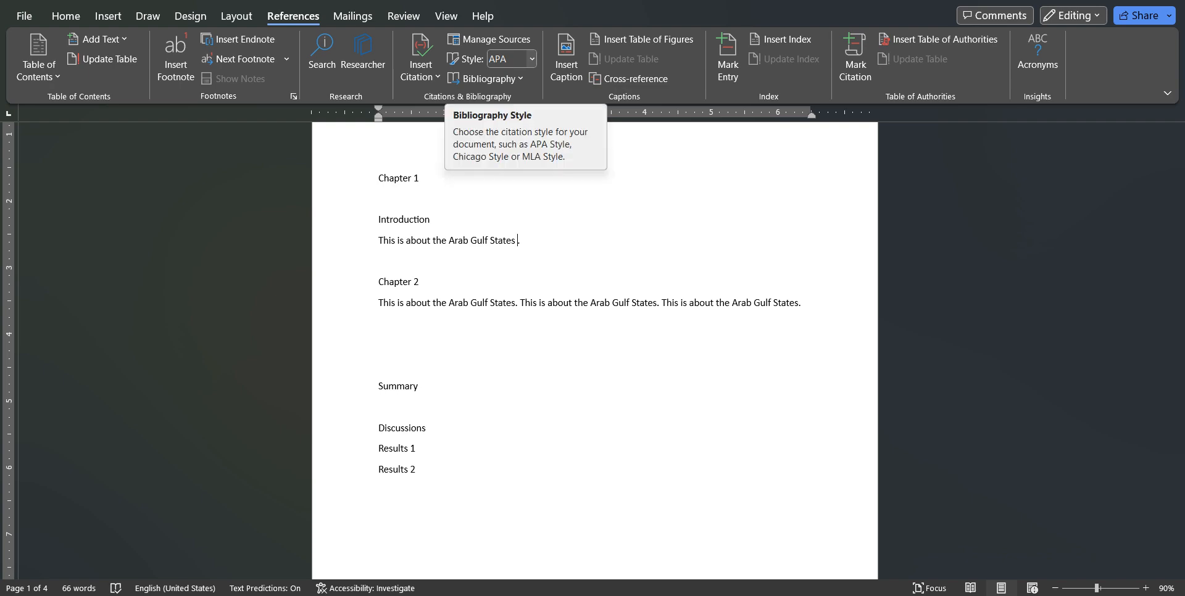
Step: Set the citation style to APA and start a new Book source for the sentence under Introduction
click(531, 58)
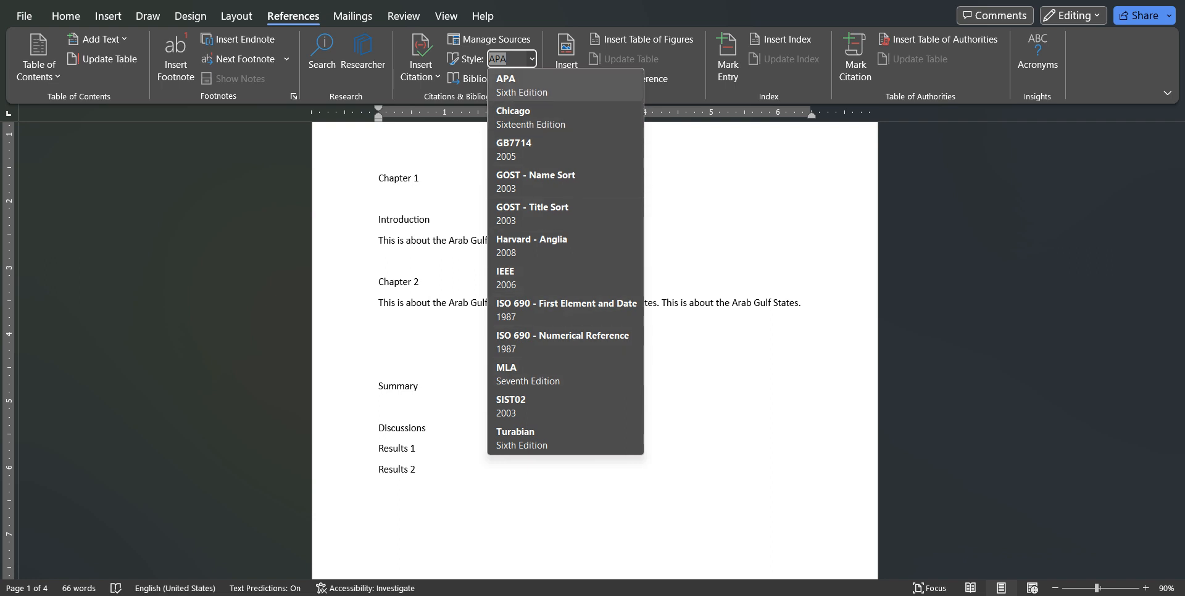
click(514, 81)
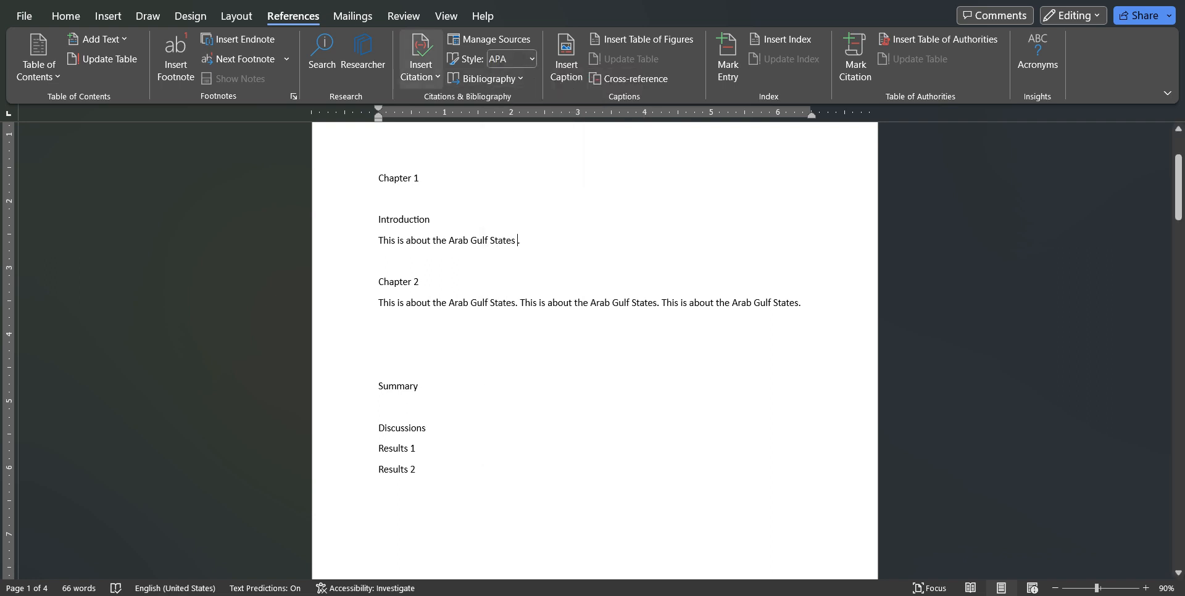
click(420, 62)
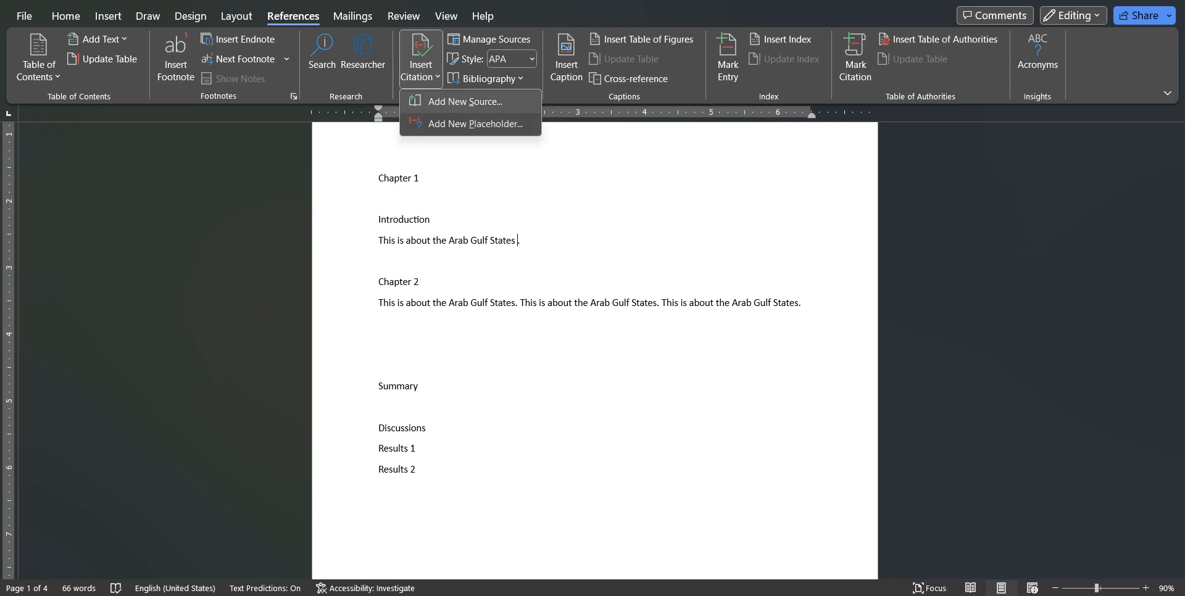
click(465, 101)
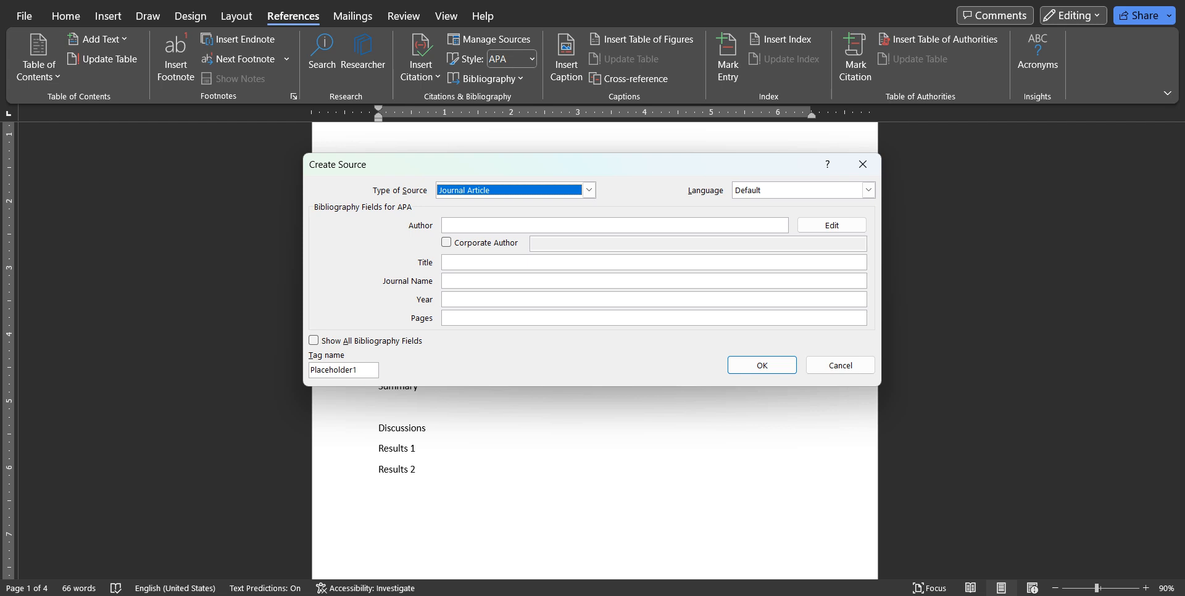
click(589, 190)
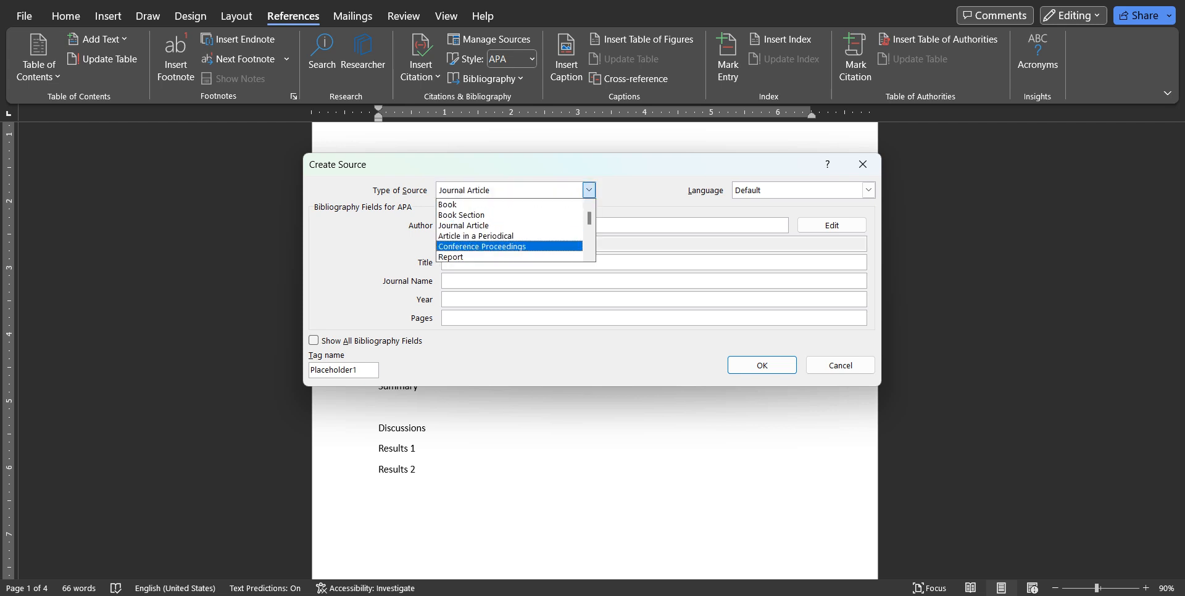
mouse_move(590, 218)
mouse_down()
mouse_move(590, 245)
mouse_move(589, 217)
mouse_up()
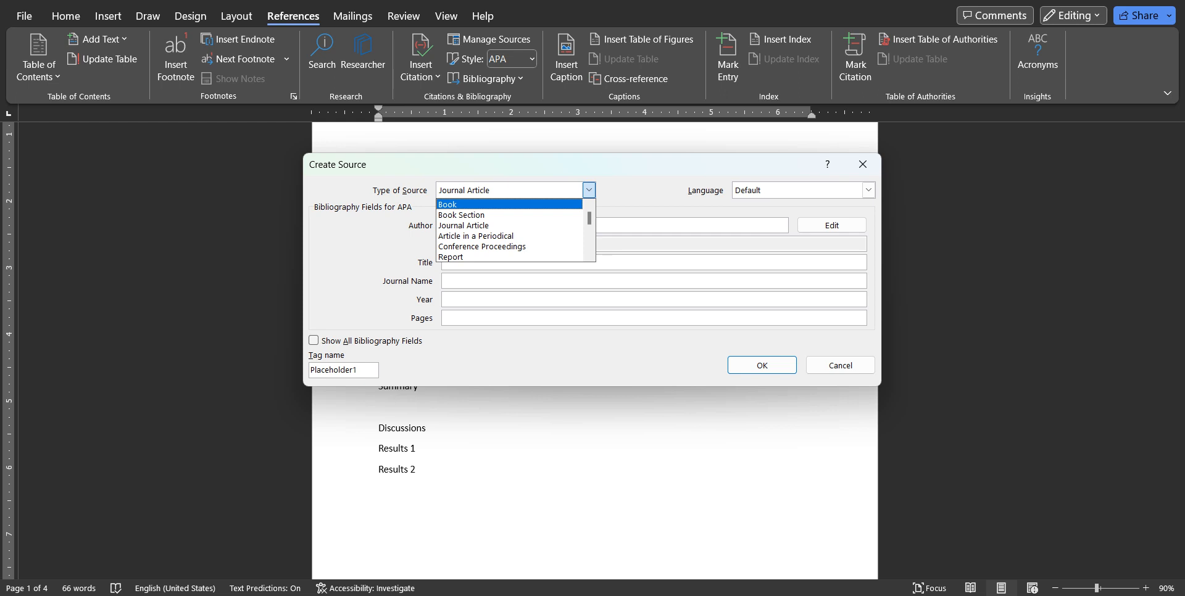
click(456, 205)
Step: Enter the author's name and the title "The digital libraries" for the book source, leaving Corporate Author off
click(460, 225)
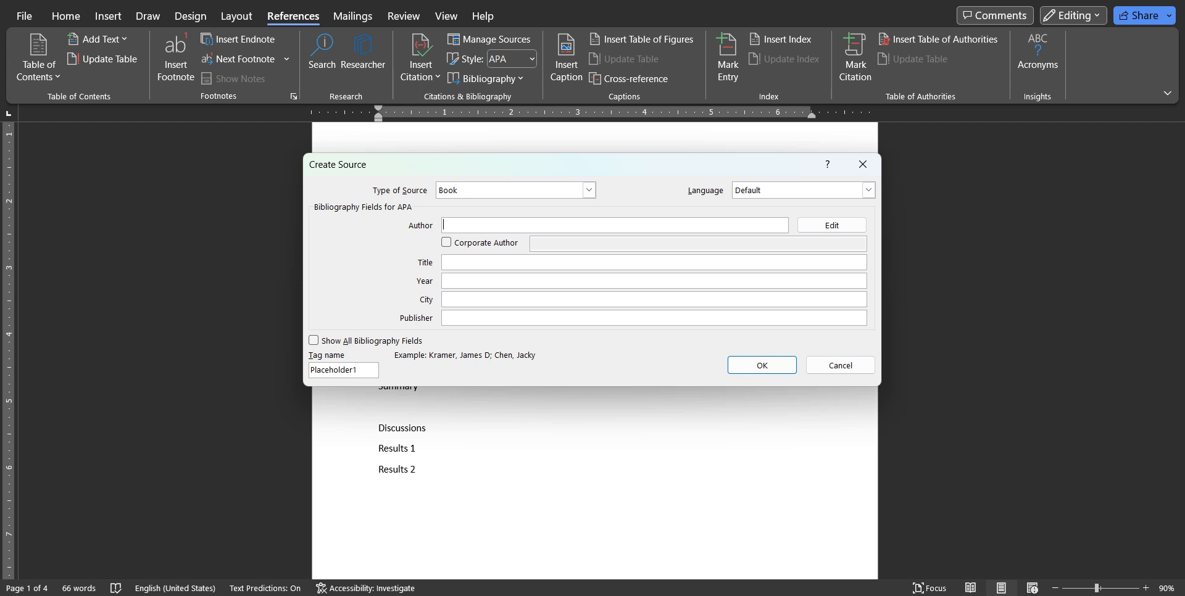
text(alsalmi, Jamal)
click(447, 242)
click(447, 243)
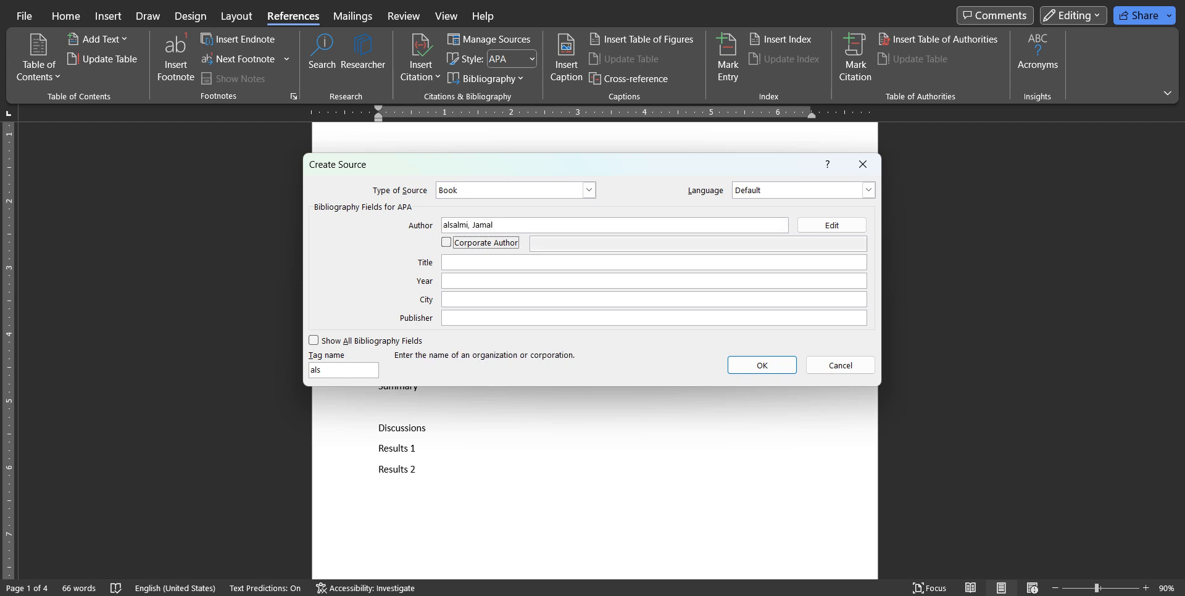
key(Tab)
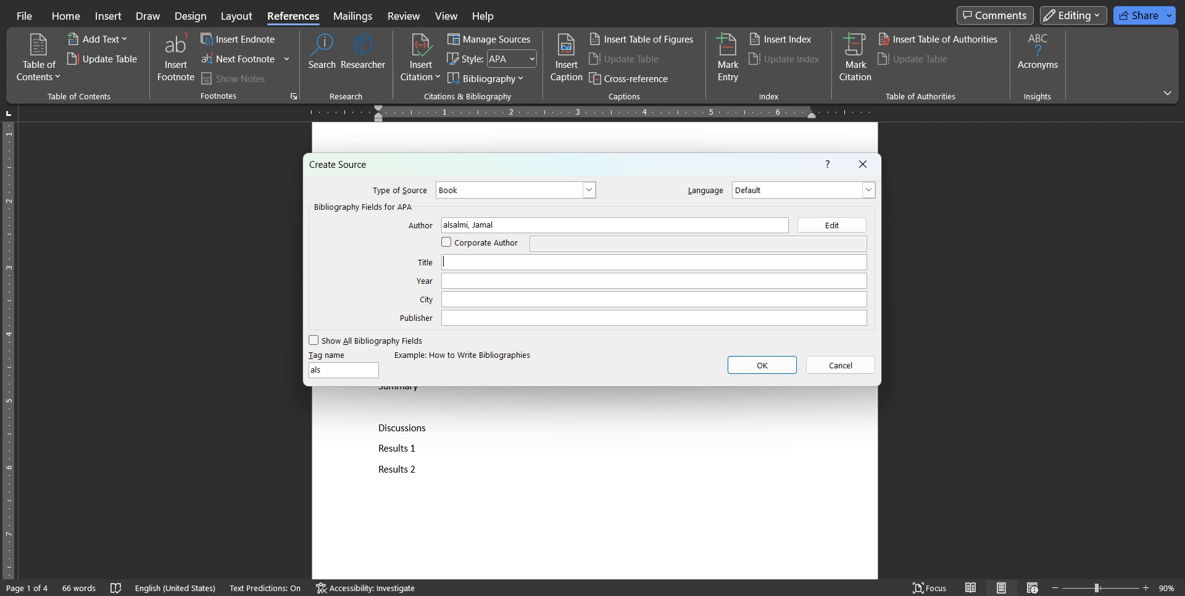
text(The digital libraries)
Step: Fill in the book source's year as 2022, city as Muscat and publisher as Dar Oman
click(445, 280)
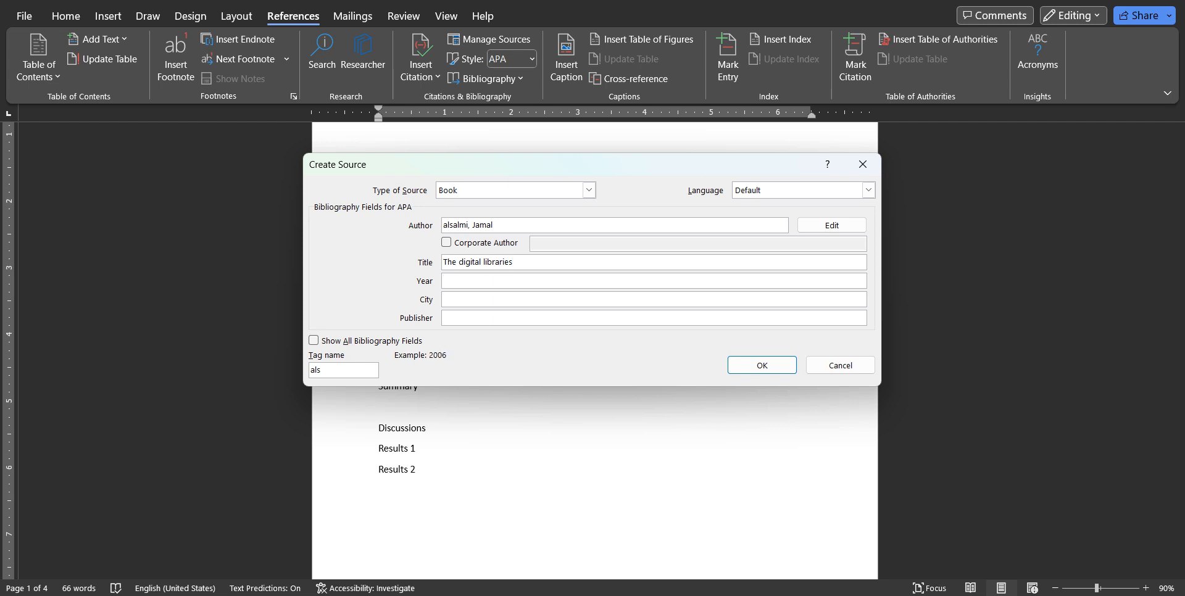
text(2022)
key(Tab)
text(Musca)
key(Tab)
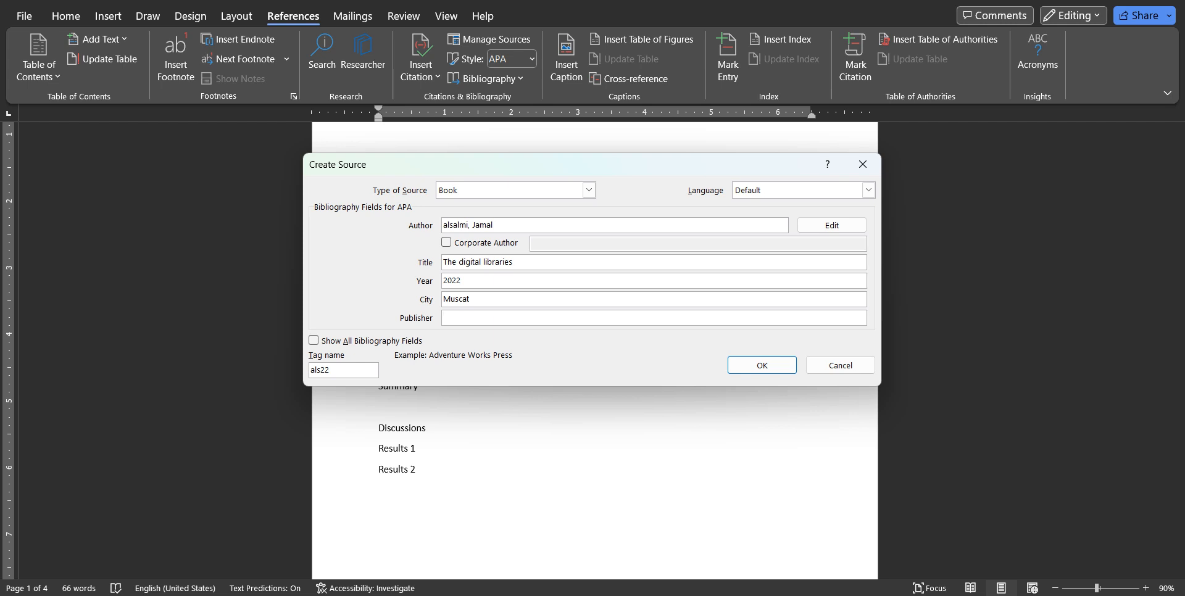
text(Dar Oman)
Step: Capitalize the first letter of the author's surname and save the book source to insert its citation
drag(448, 225, 442, 225)
text(A)
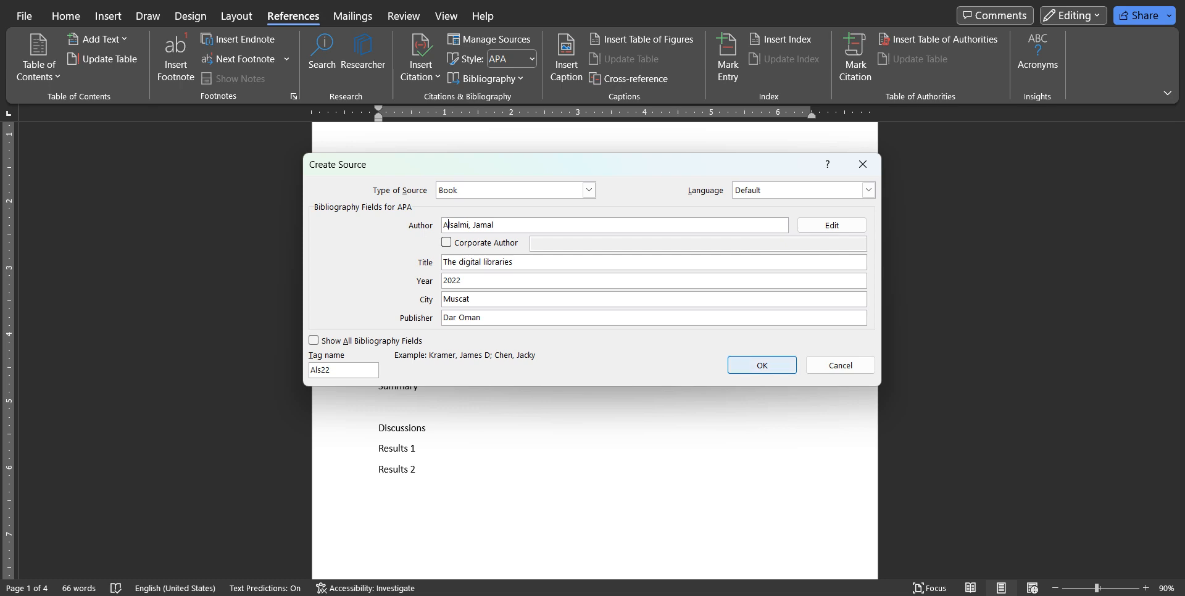
click(762, 365)
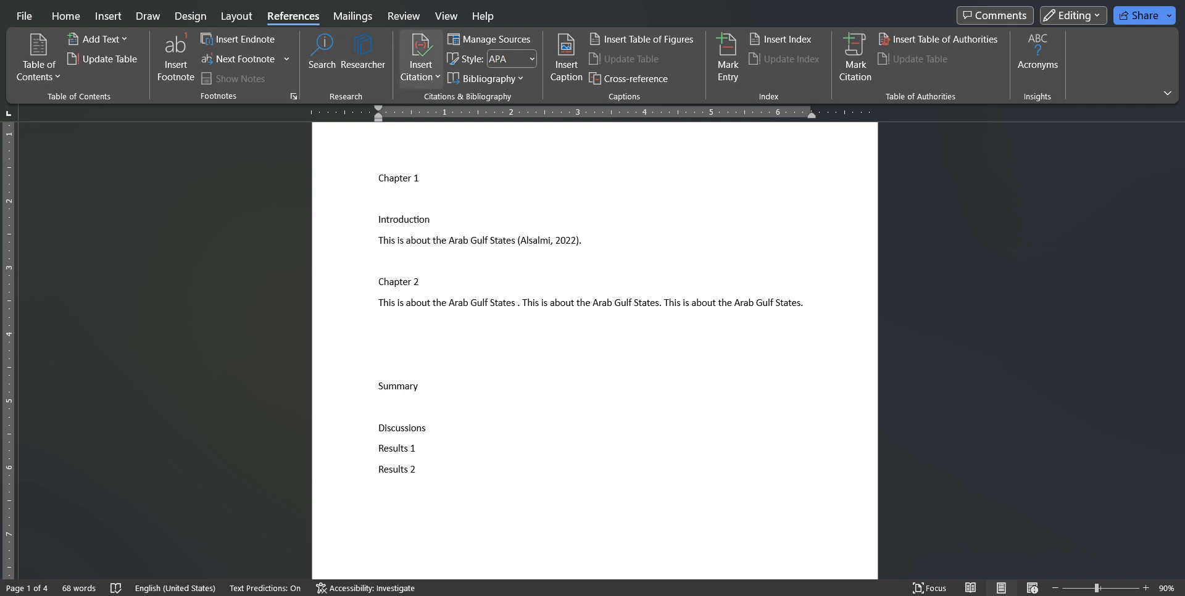
Step: Start a new Journal Article source for a citation in the first sentence under Chapter 2
click(421, 61)
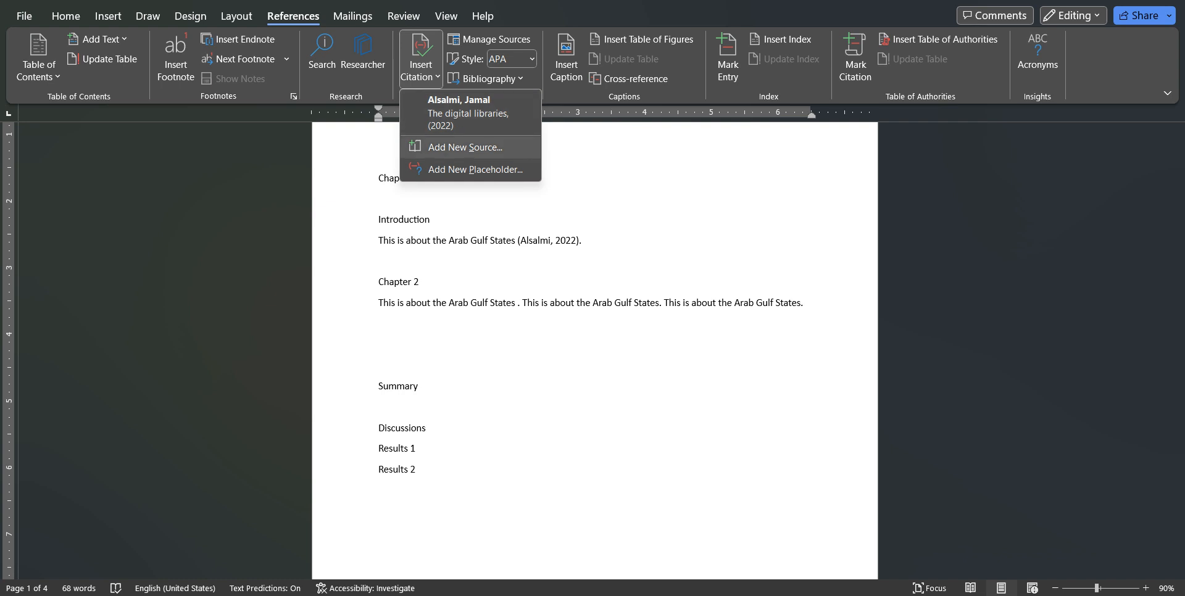
click(465, 147)
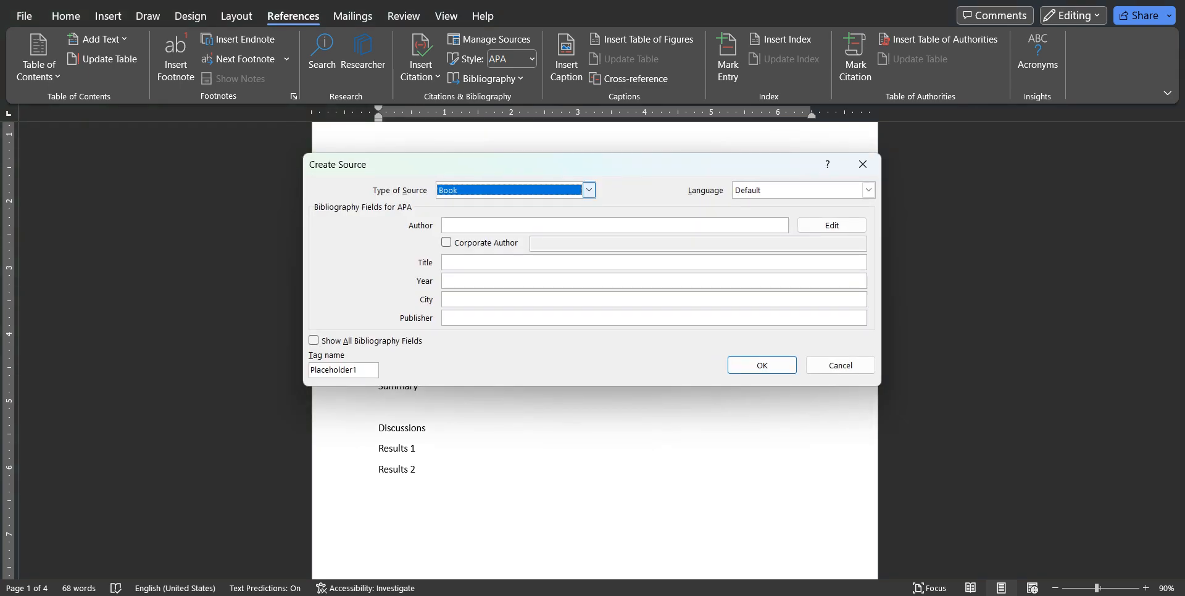
click(589, 190)
key(Down)
key(Down)
key(Return)
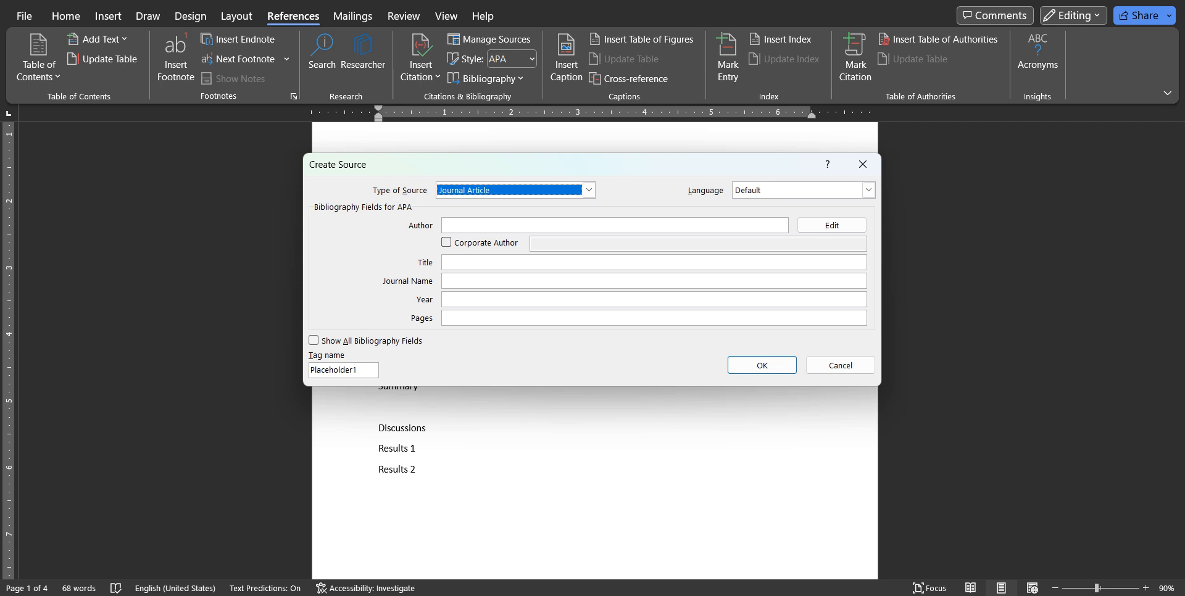
Step: Enter the author's name and the title "Copyright issues in the new ear" for the journal article source
click(524, 225)
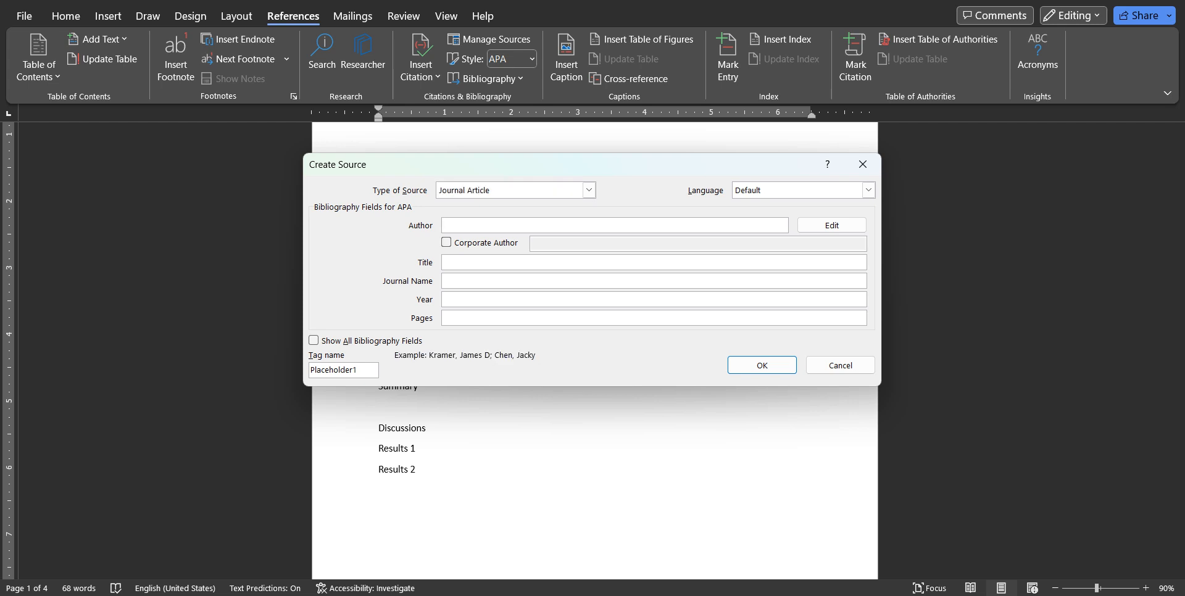
text(Alofi, Ali)
click(445, 263)
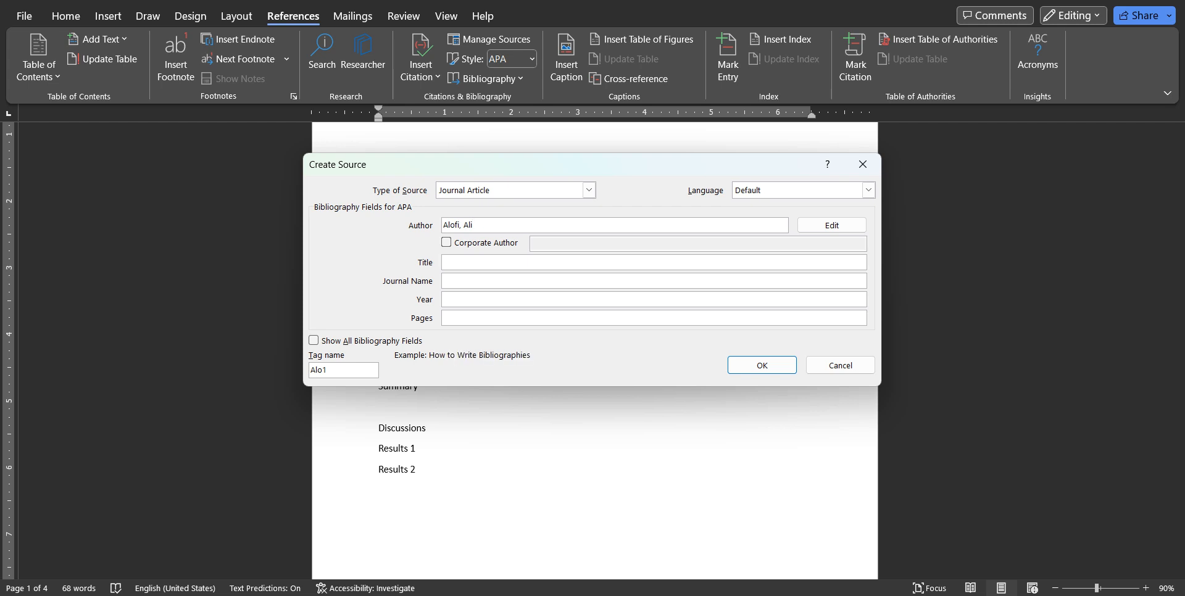
text(T)
text(Copyr)
text(ight)
text( issues)
text( in the new )
text(e)
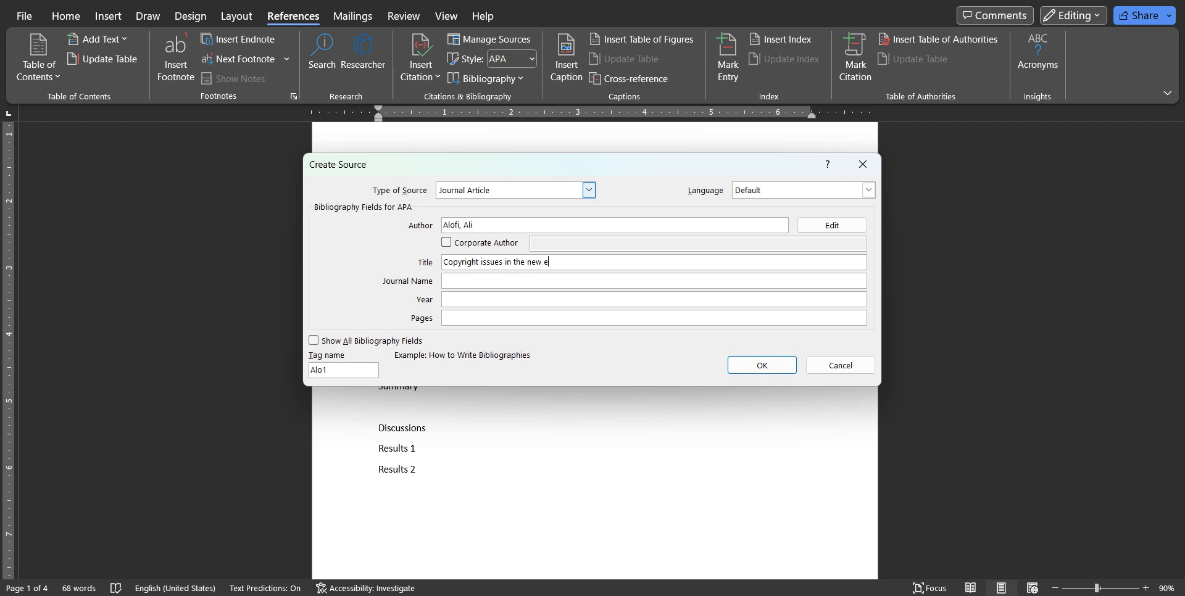
text(ar)
Step: Set the article's journal name to "Information Managment"
click(457, 281)
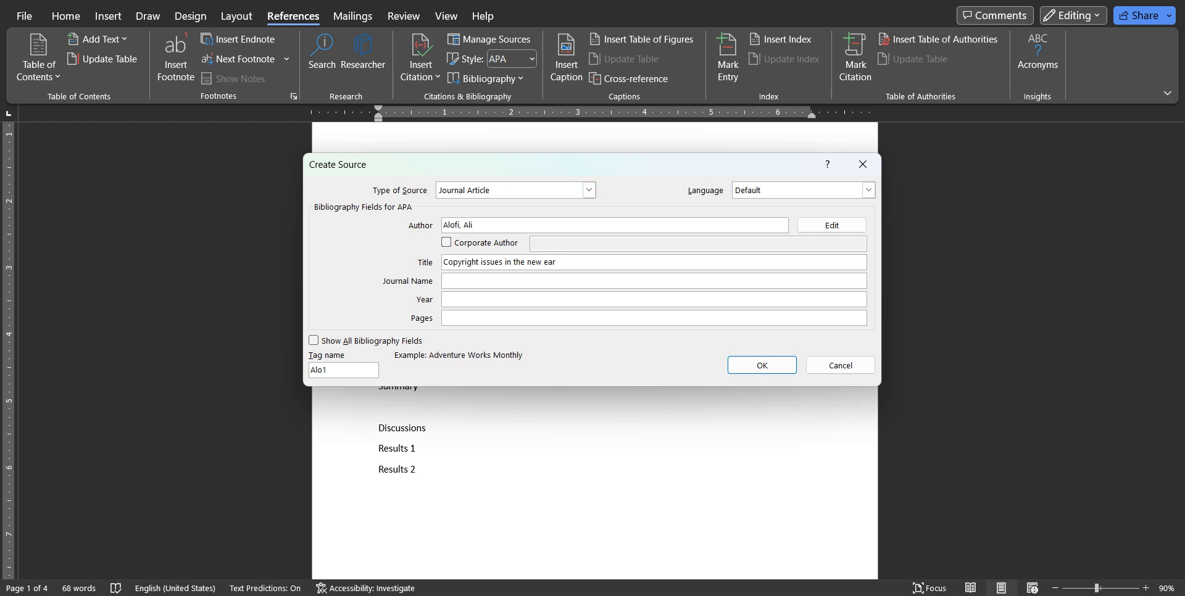
text(Ibformation)
text(anagment)
key(BackSpace)
key(BackSpace)
text(In)
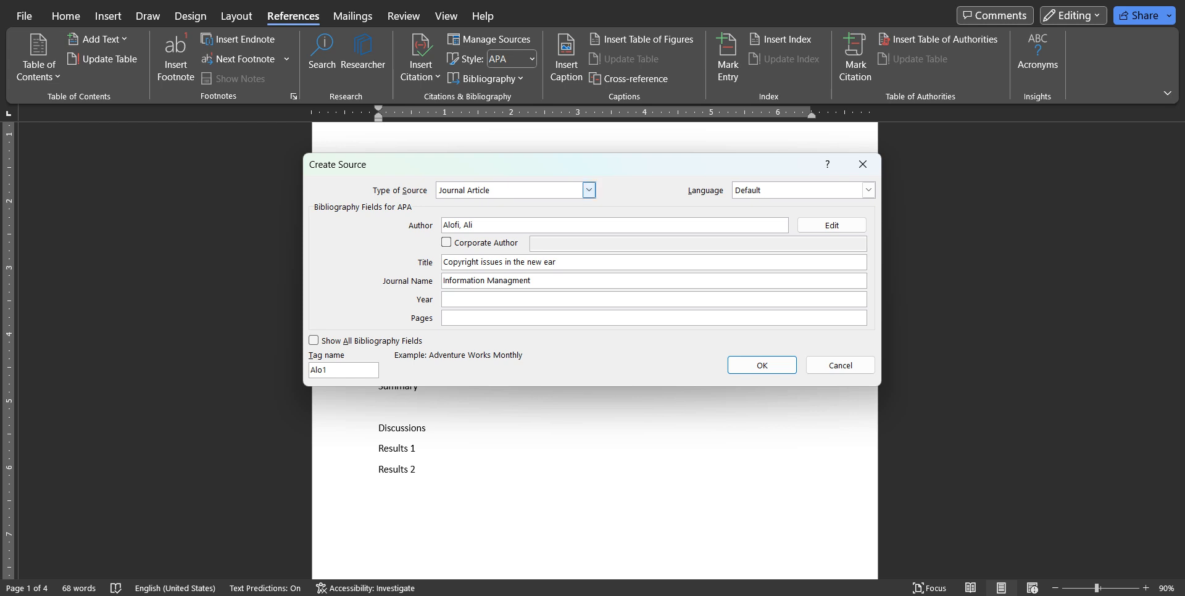
Step: Set the article's year to 2023 and pages to 23-50, and save the source to insert its citation
click(469, 299)
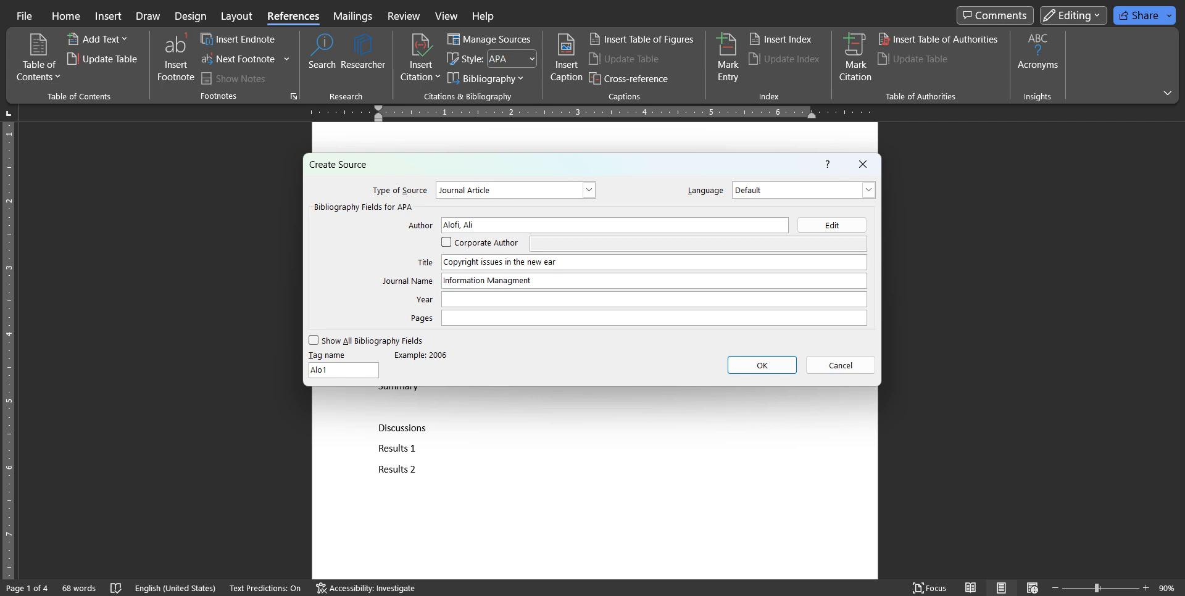
text(2023)
click(469, 318)
text(23-50)
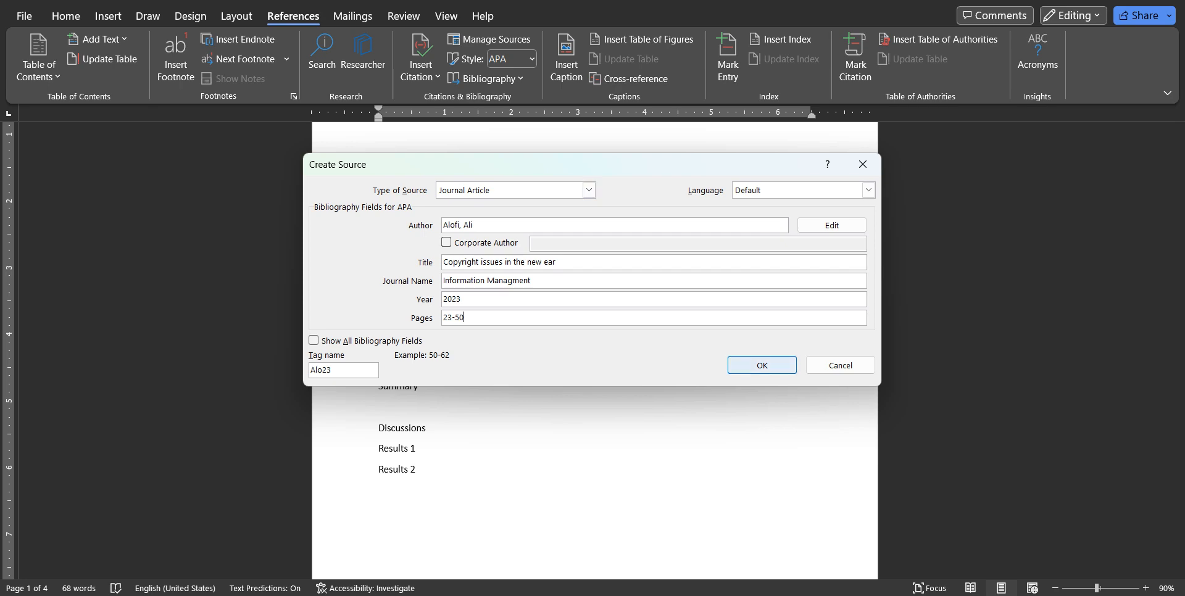
click(761, 365)
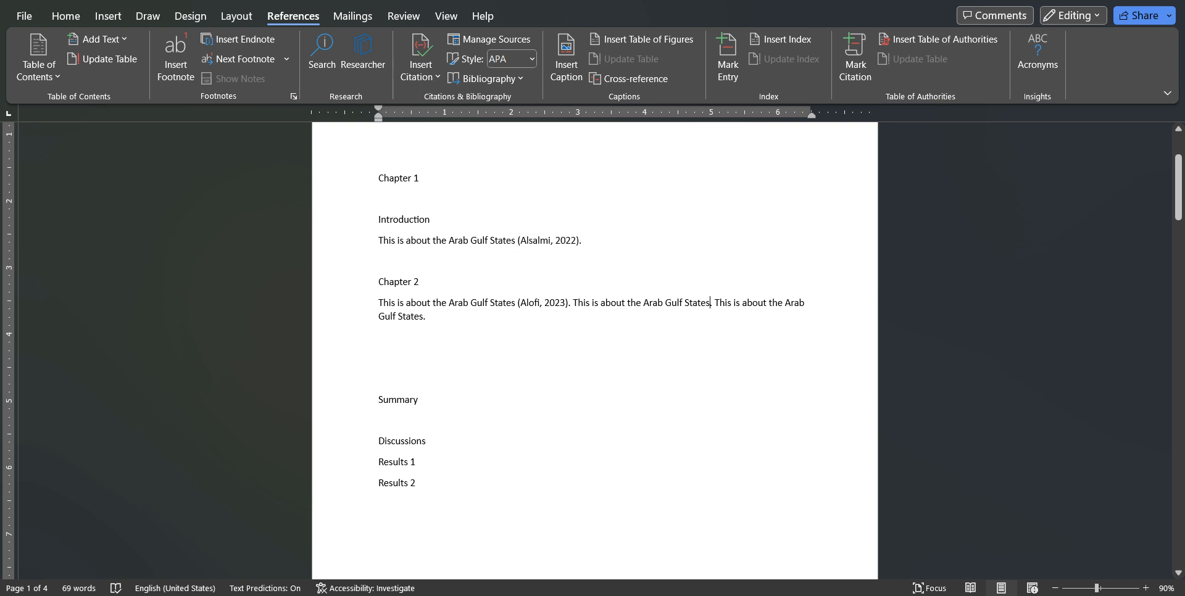
Step: Cite "The digital libraries" in the second Chapter 2 sentence and "Copyright issues in the new ear" in the third
click(421, 68)
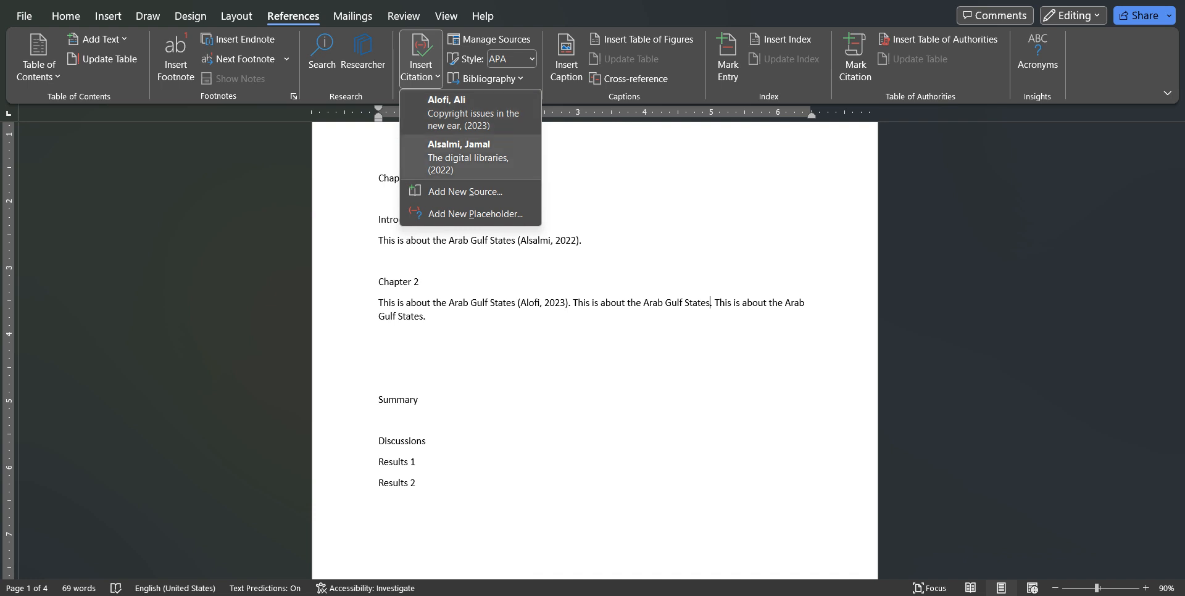
click(468, 157)
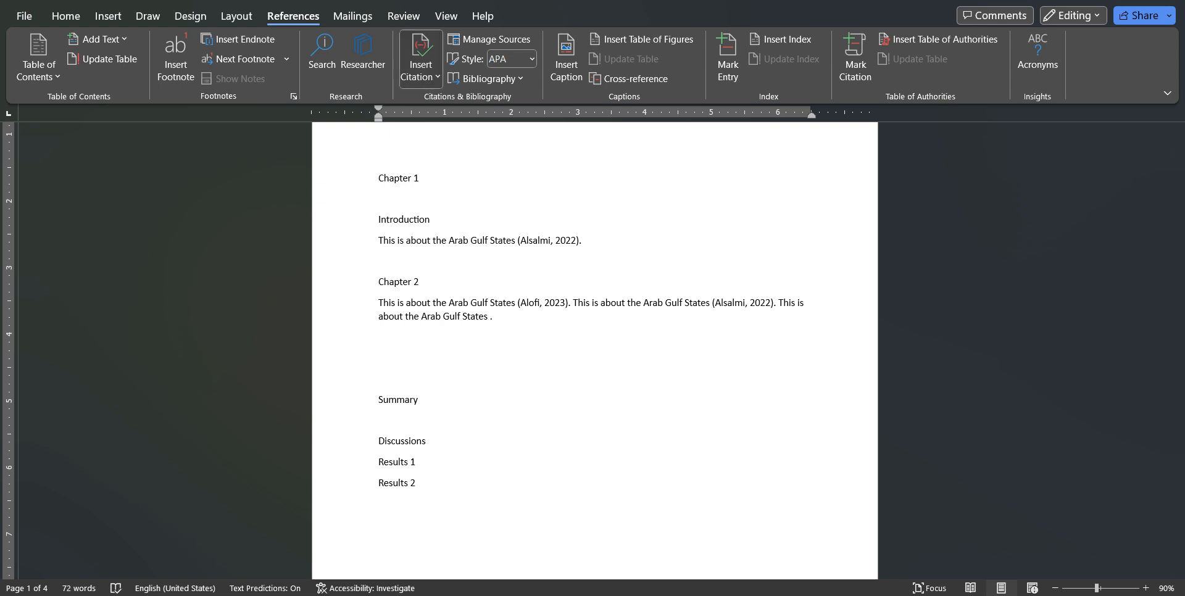
click(421, 59)
click(469, 112)
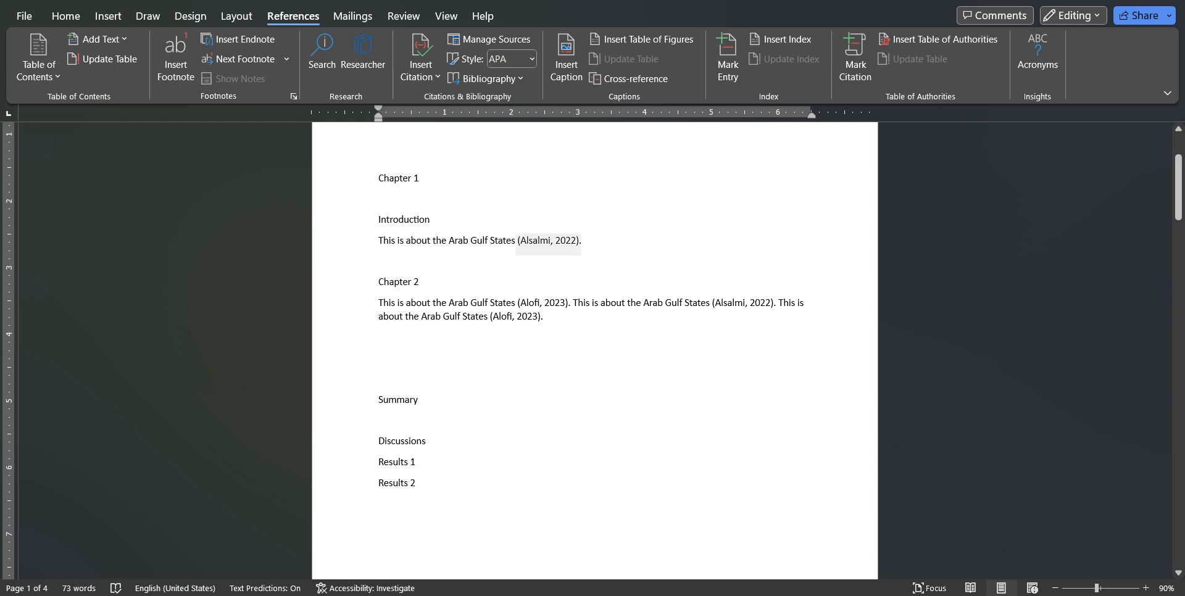
Step: Add a new blank page at the end of the document, after the Map 2 picture
scroll(543, 302, down, 4)
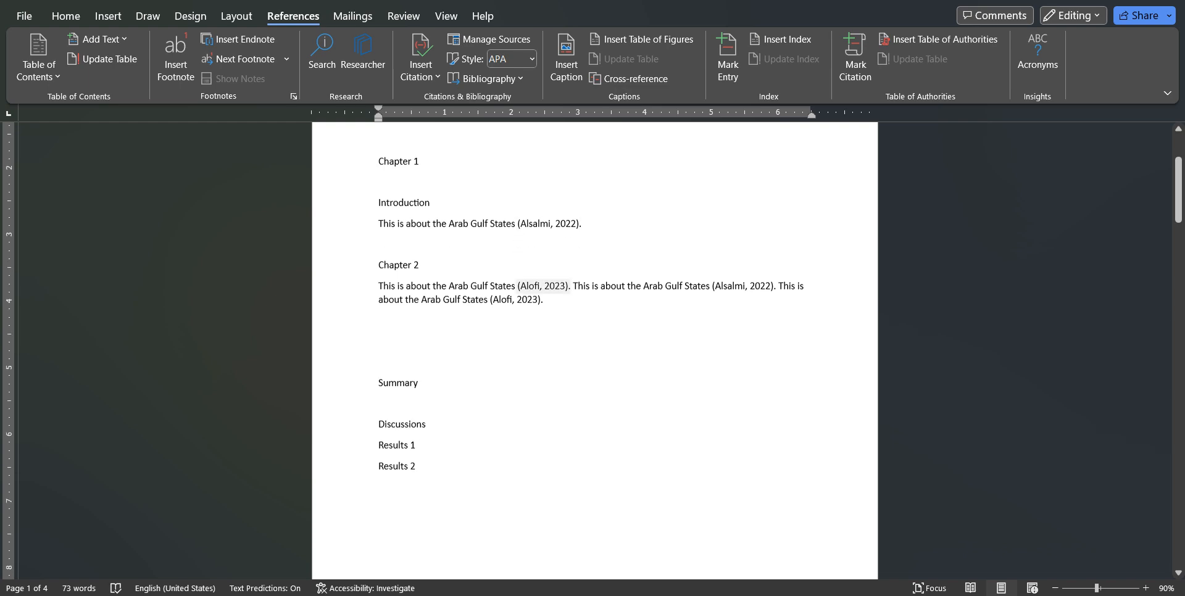
drag(1178, 207, 1178, 533)
click(619, 427)
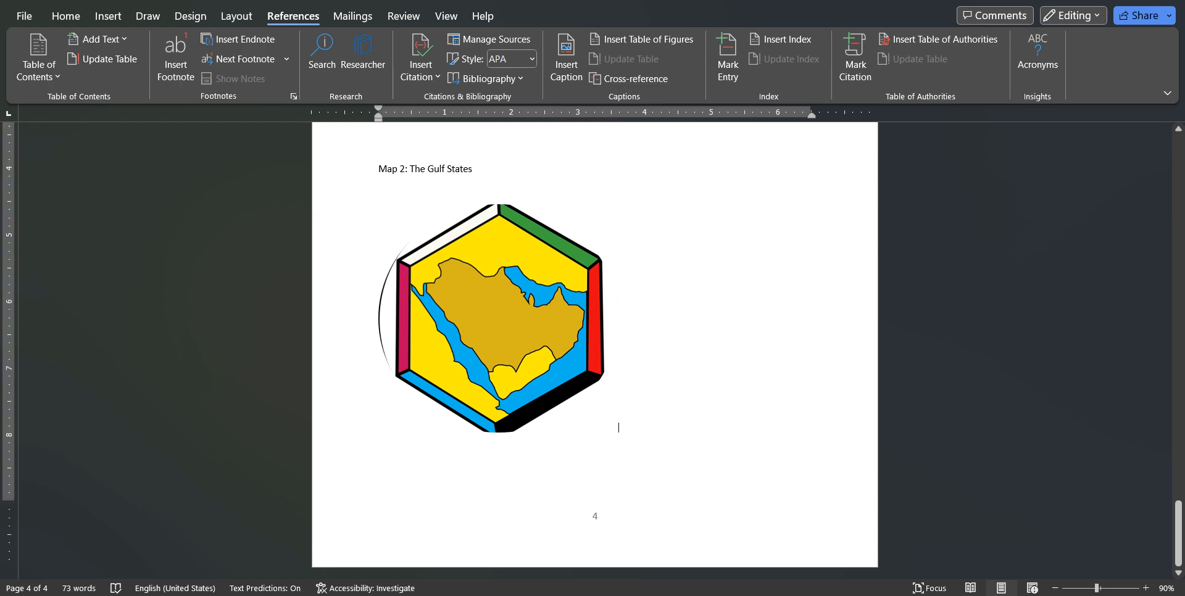
key(Return)
key(ctrl+Return)
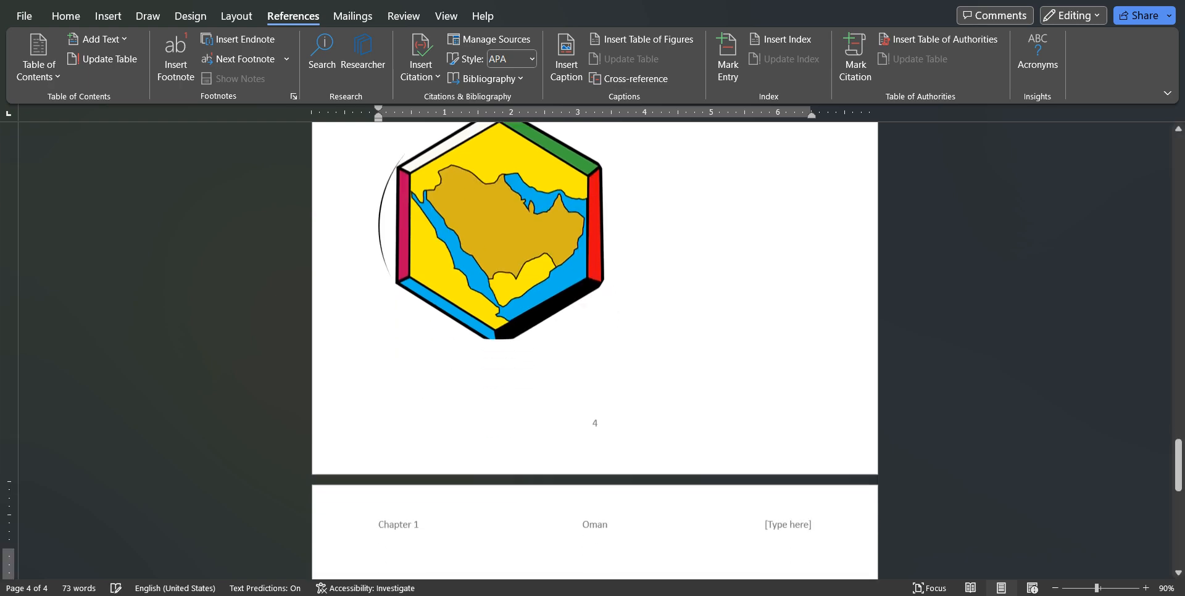
scroll(595, 350, down, 5)
key(ctrl+Return)
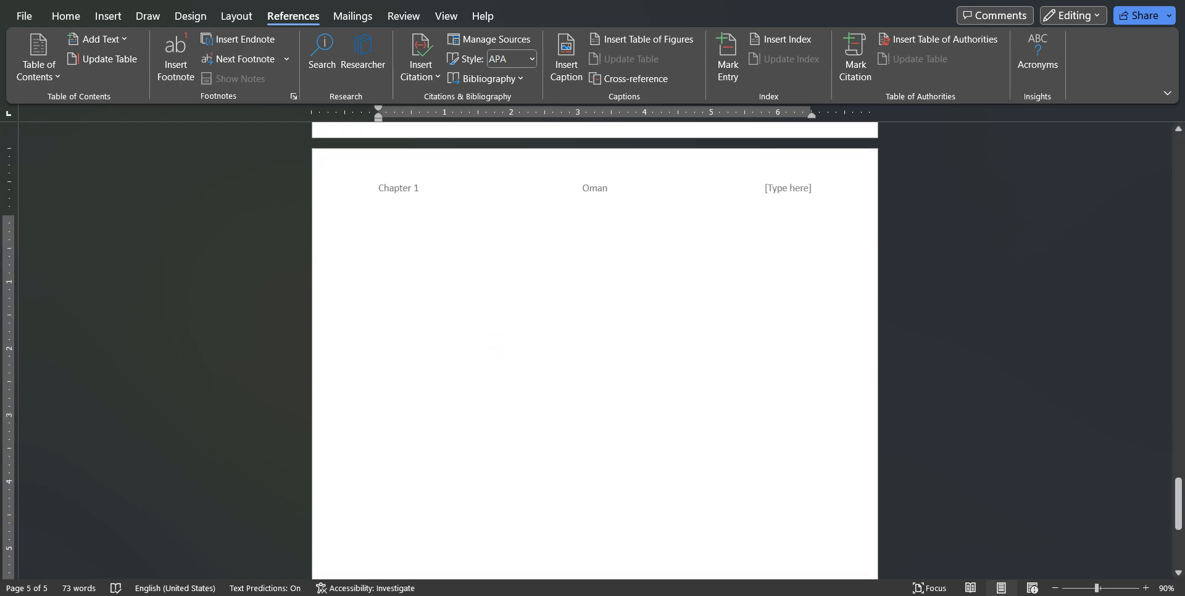
Step: Enter the line "Reference List" on the new last page and insert the built-in References bibliography below it
text(Refe)
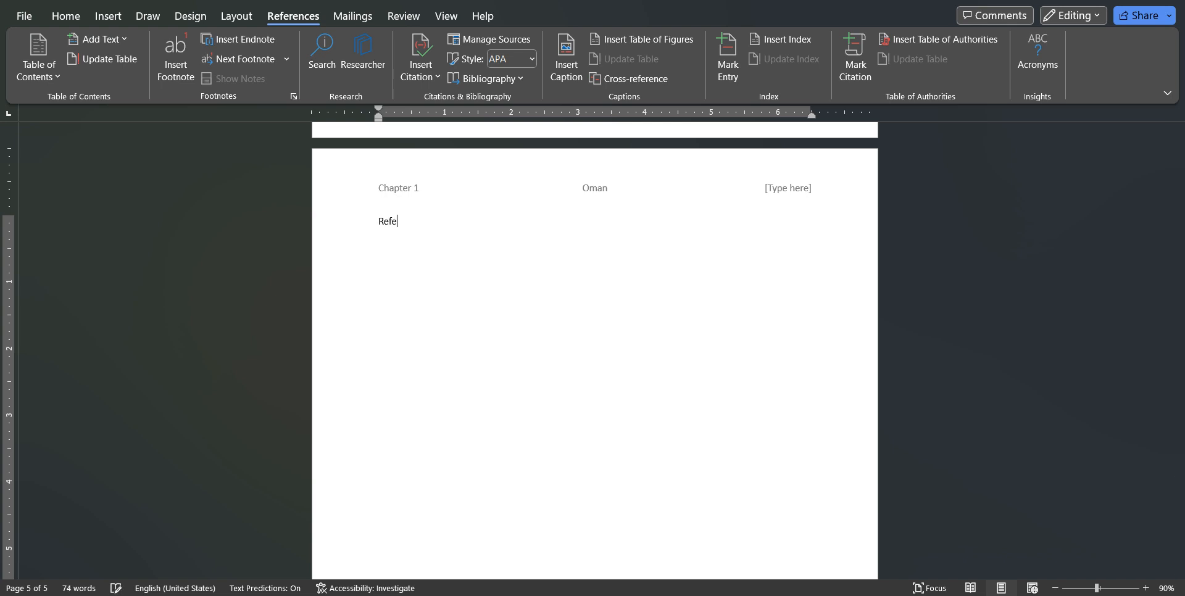
text(rence List)
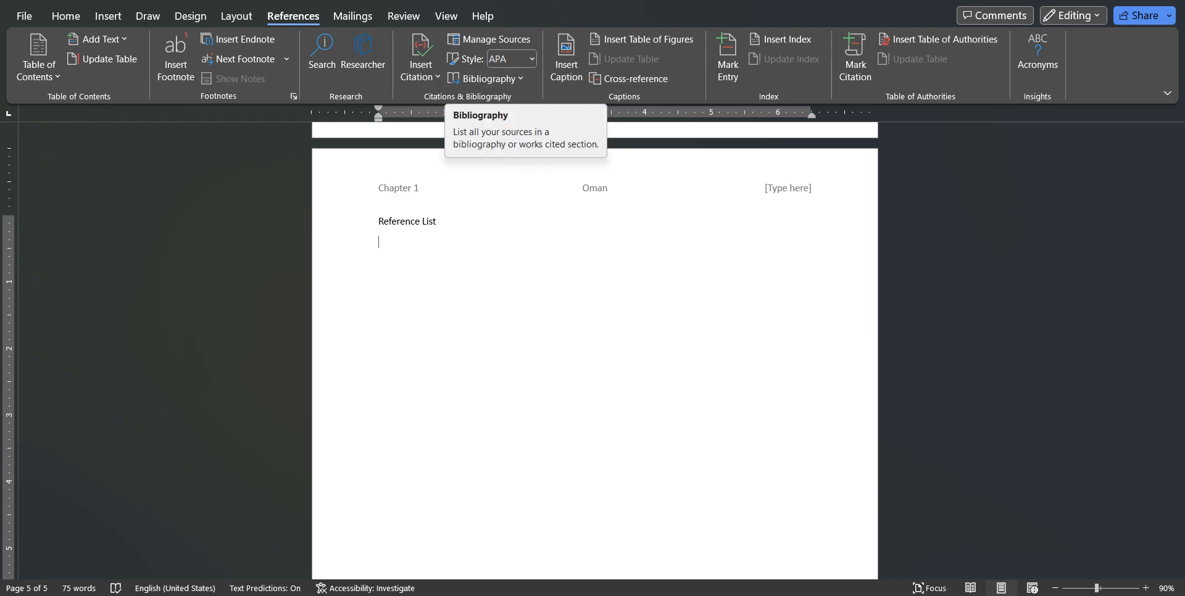
click(489, 78)
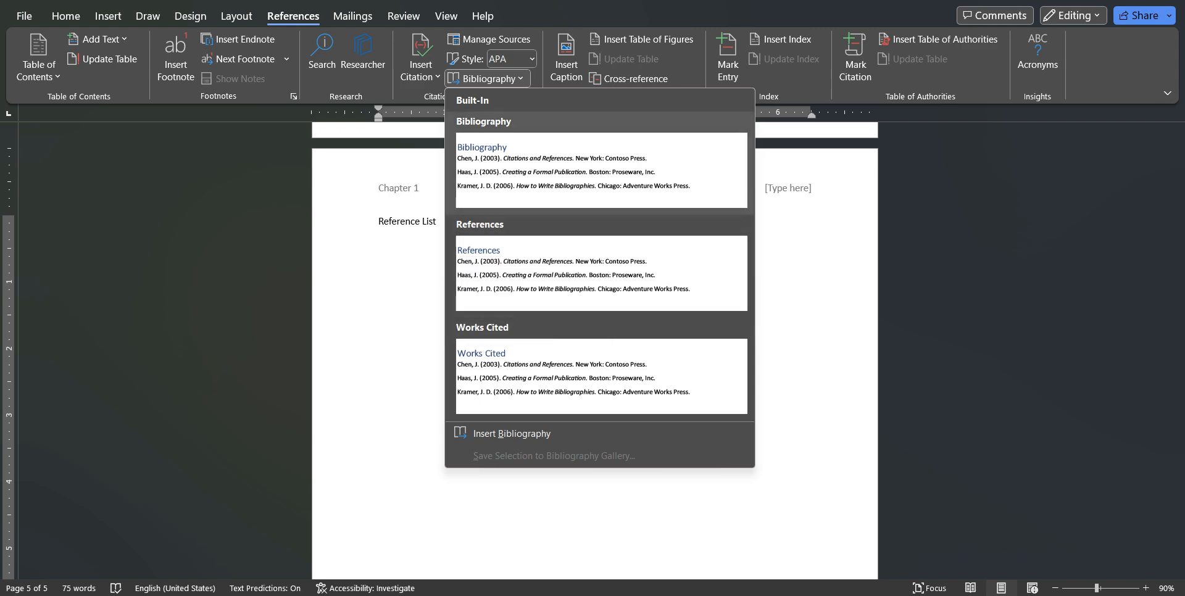
click(601, 273)
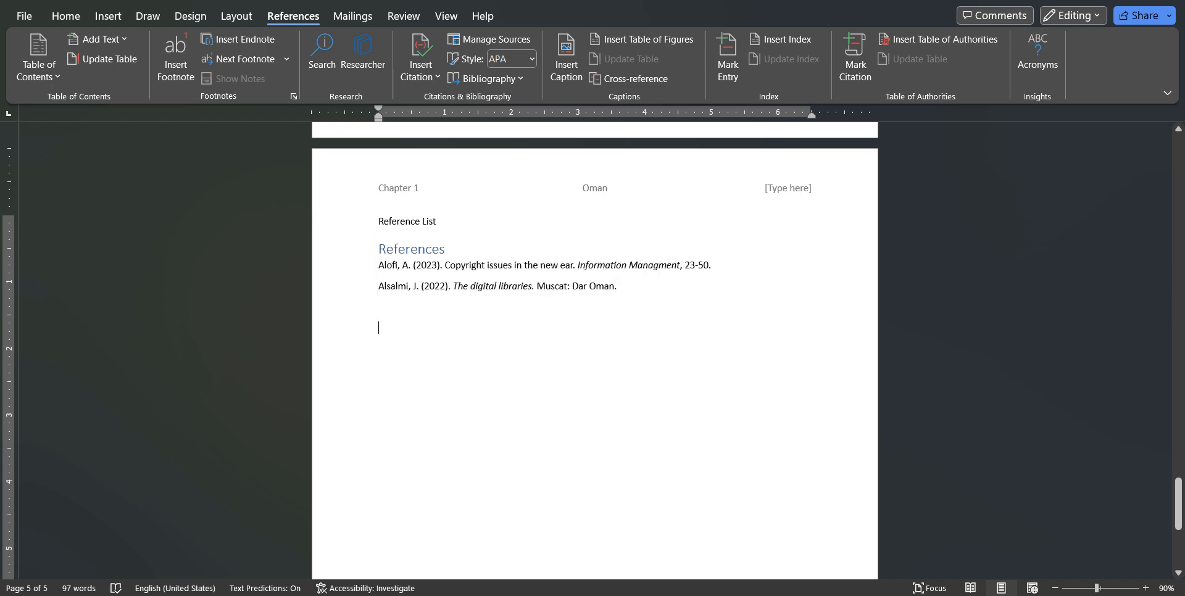
scroll(595, 350, up, 6)
scroll(595, 350, down, 5)
scroll(595, 350, down, 1)
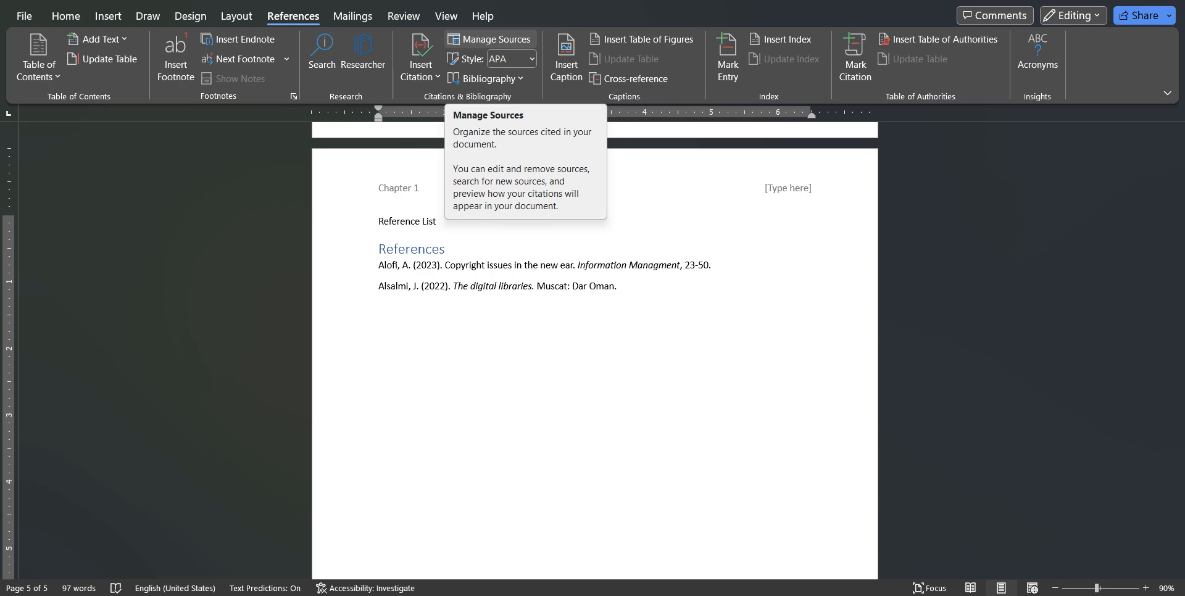
Step: Retitle the cited 2023 journal article source "Copyright issues in the new Era", updating both the master list and the current document
click(491, 39)
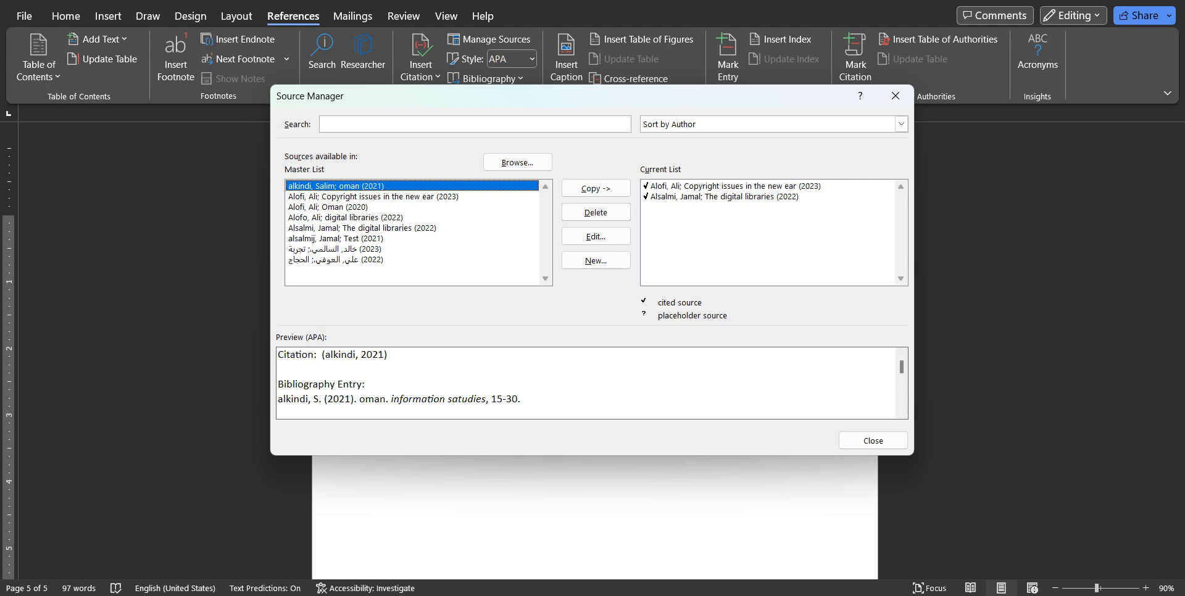
click(735, 186)
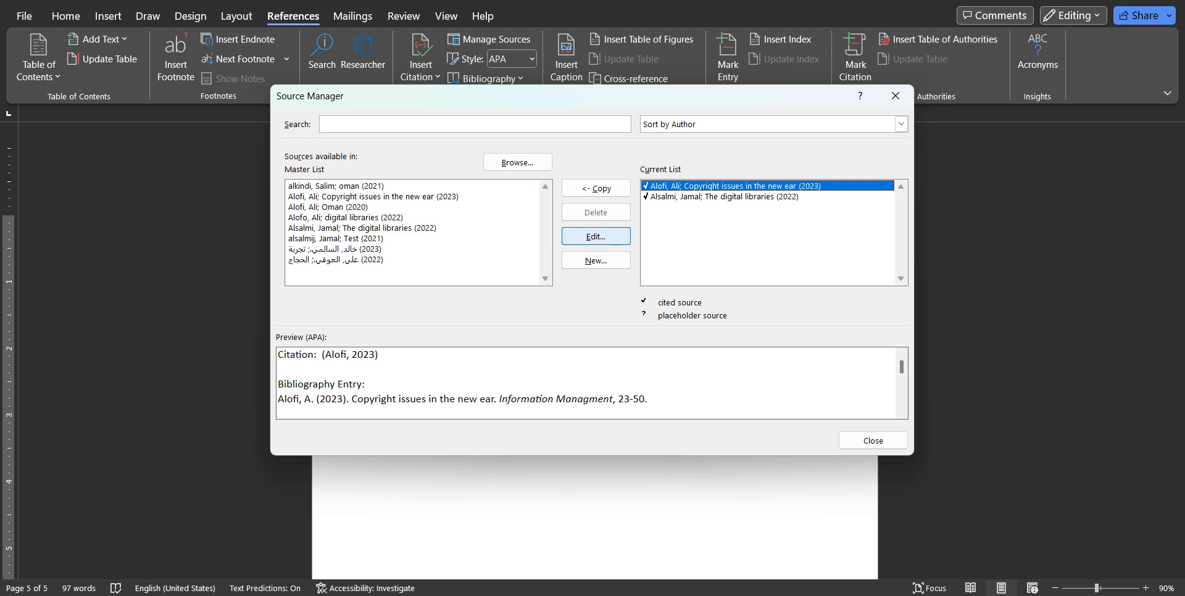
click(595, 236)
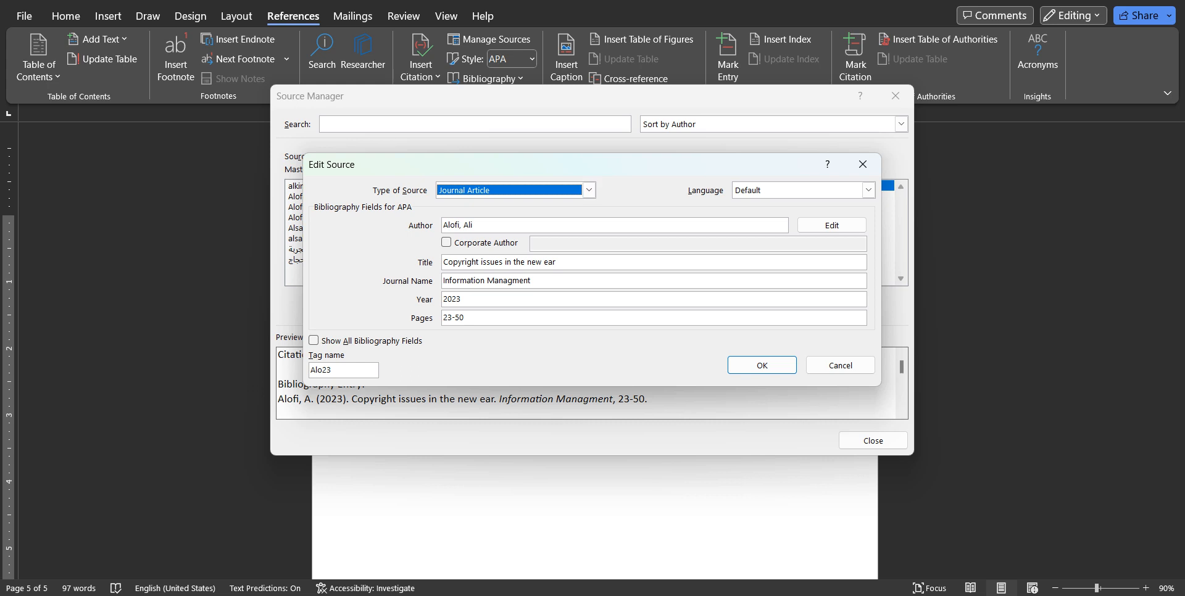
click(556, 262)
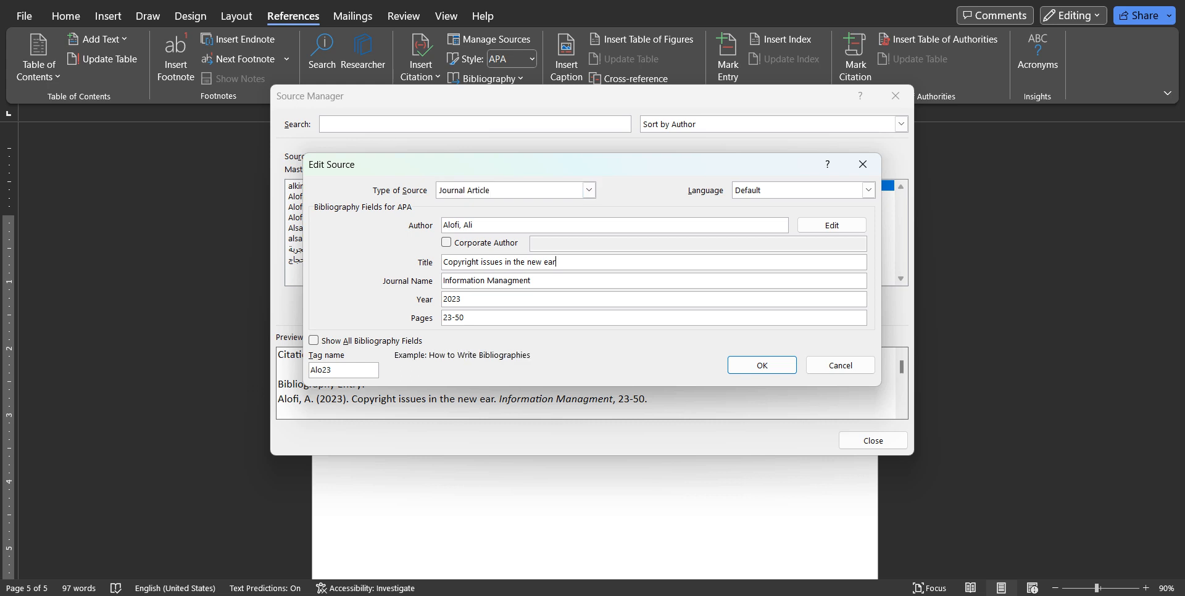
key(BackSpace)
key(BackSpace)
key(BackSpace)
text(Era)
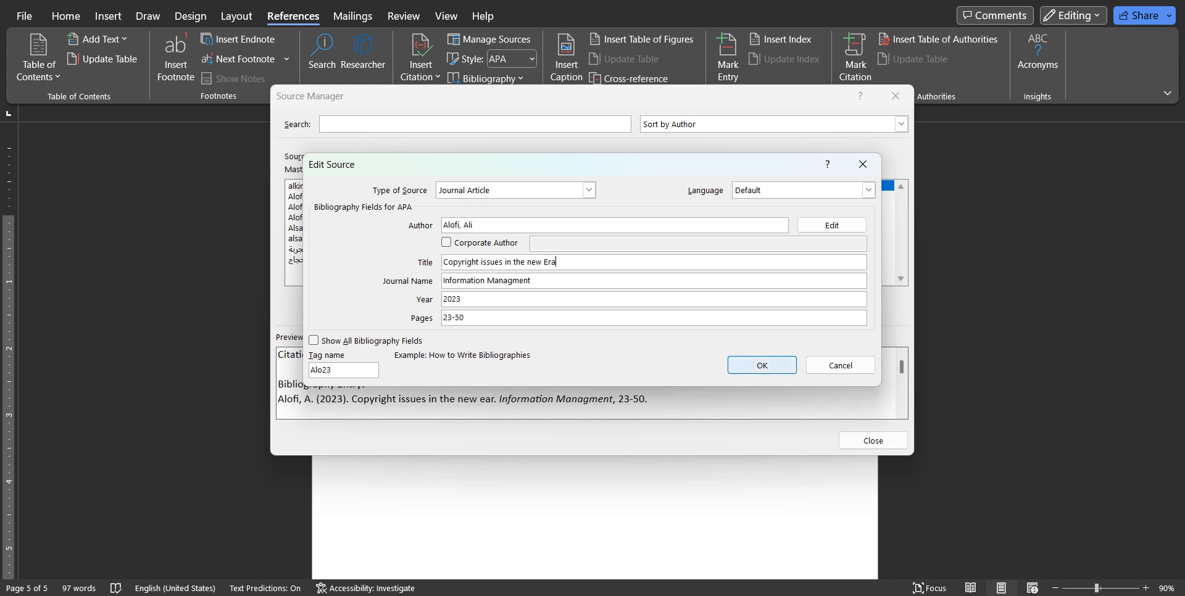
key(Return)
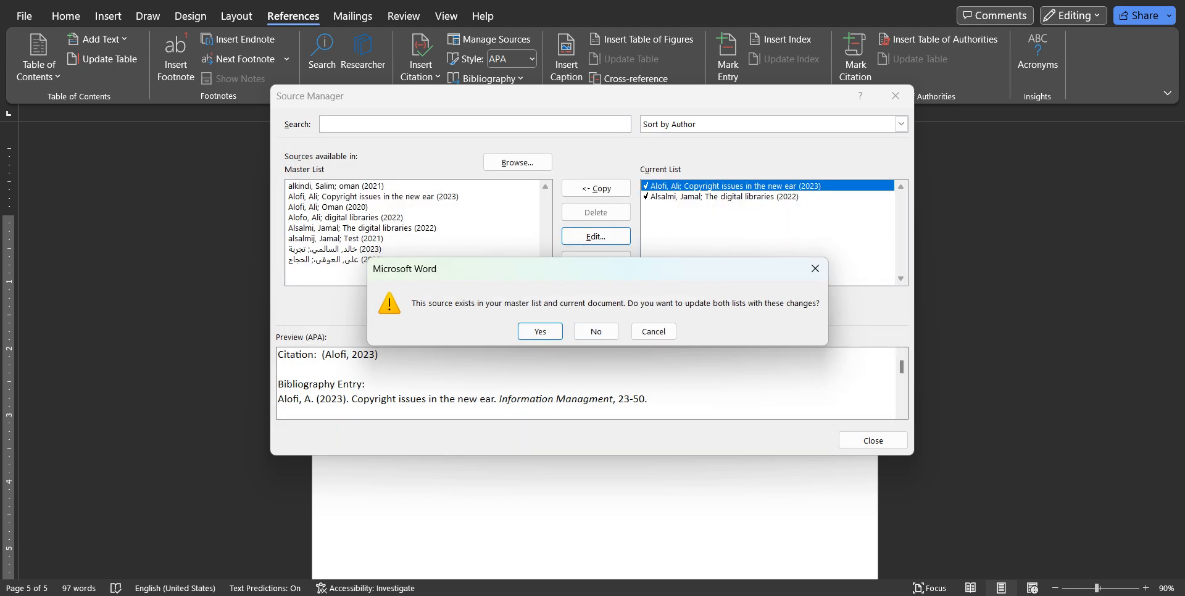
key(Return)
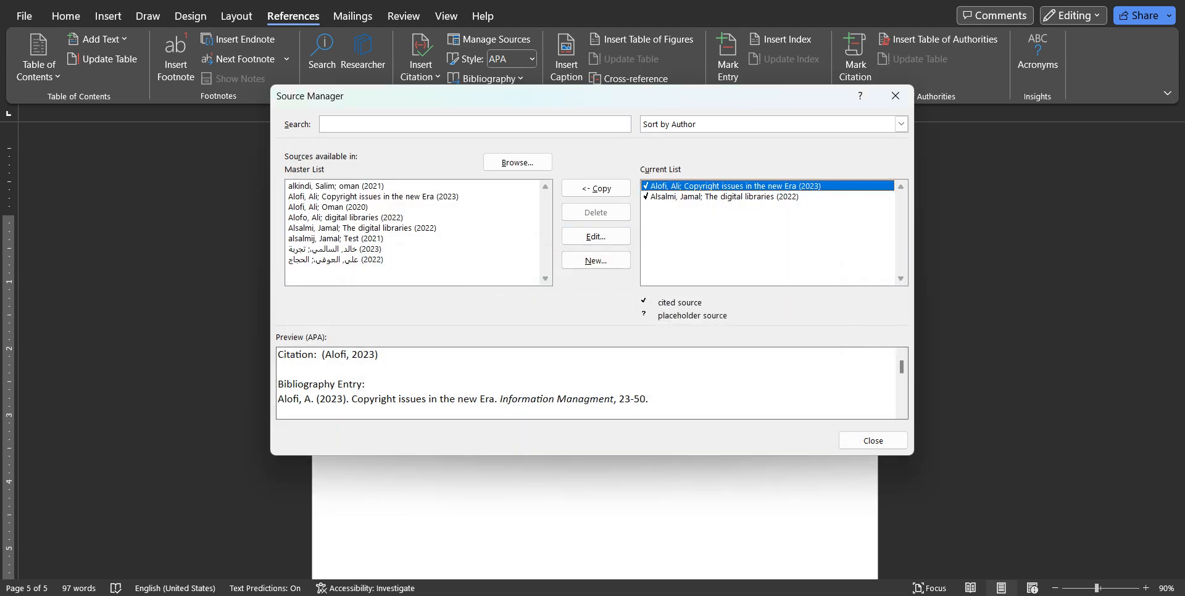
key(Return)
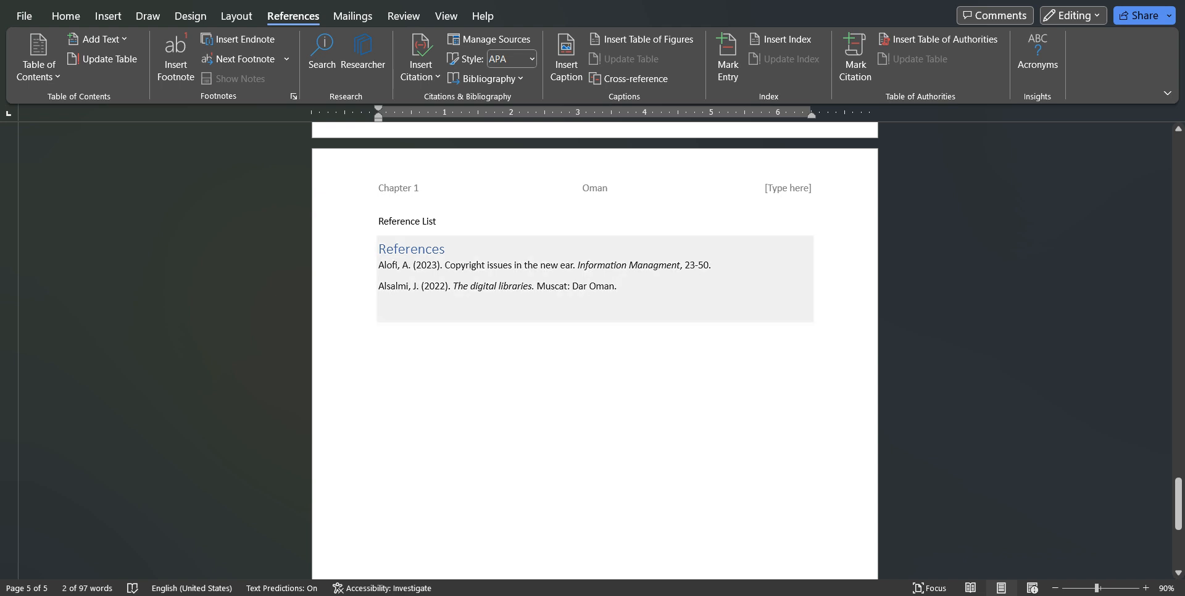
Step: Update the bibliography field on the last page so its entries use the edited source details
right_click(504, 270)
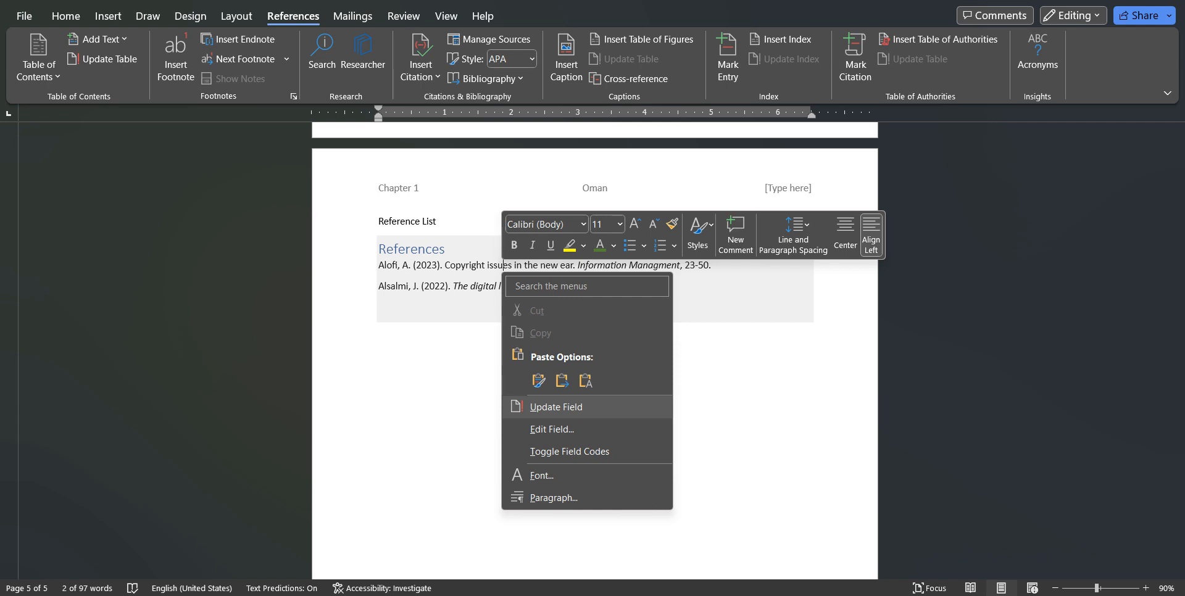
click(555, 407)
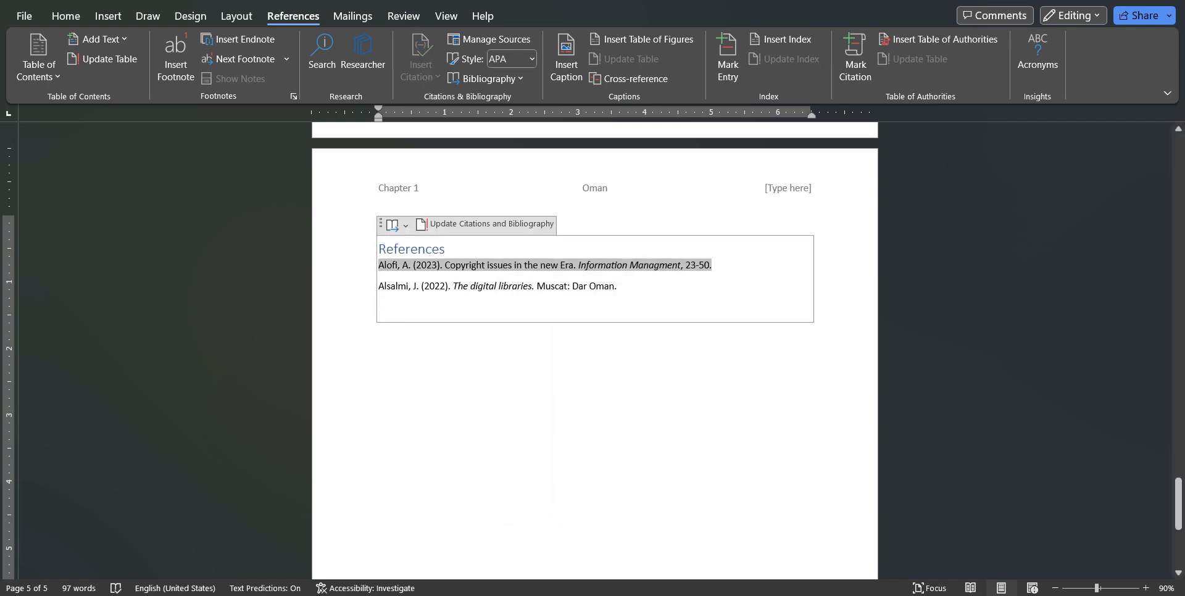
click(536, 287)
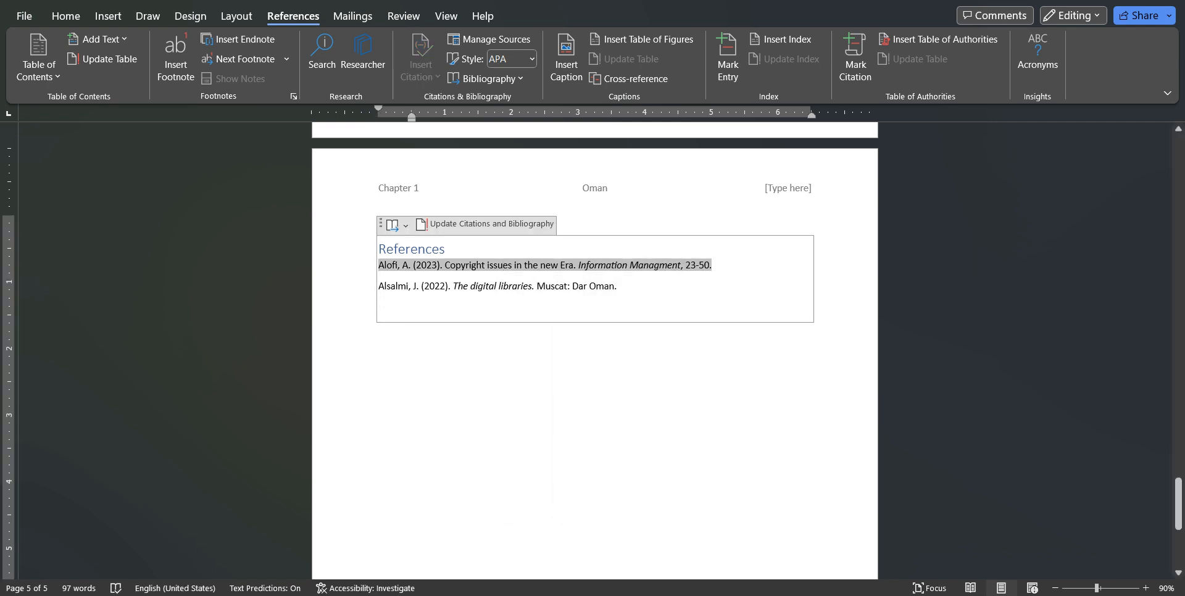